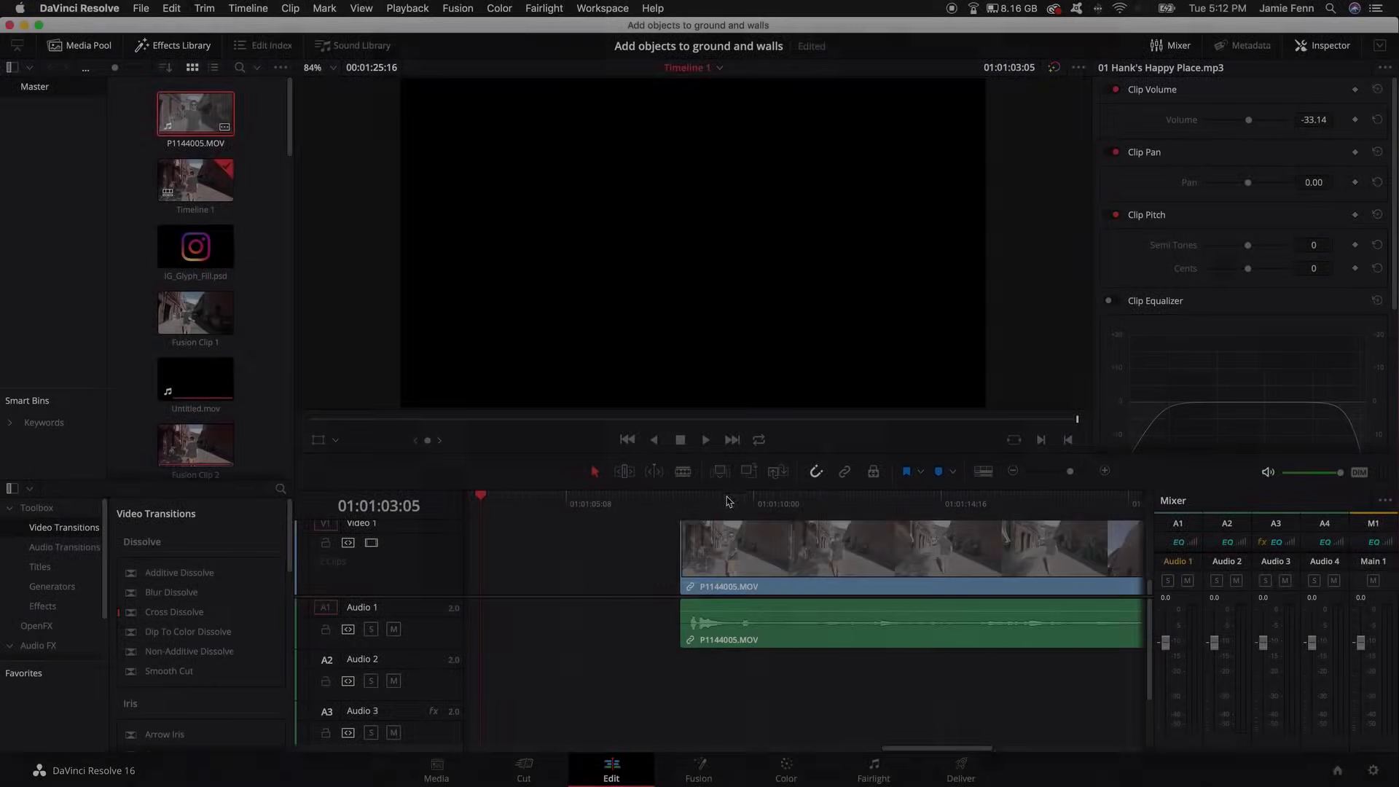
- Delete the alley clip's A1 audio and convert the video into a new Fusion clip
click(765, 628)
key(BackSpace)
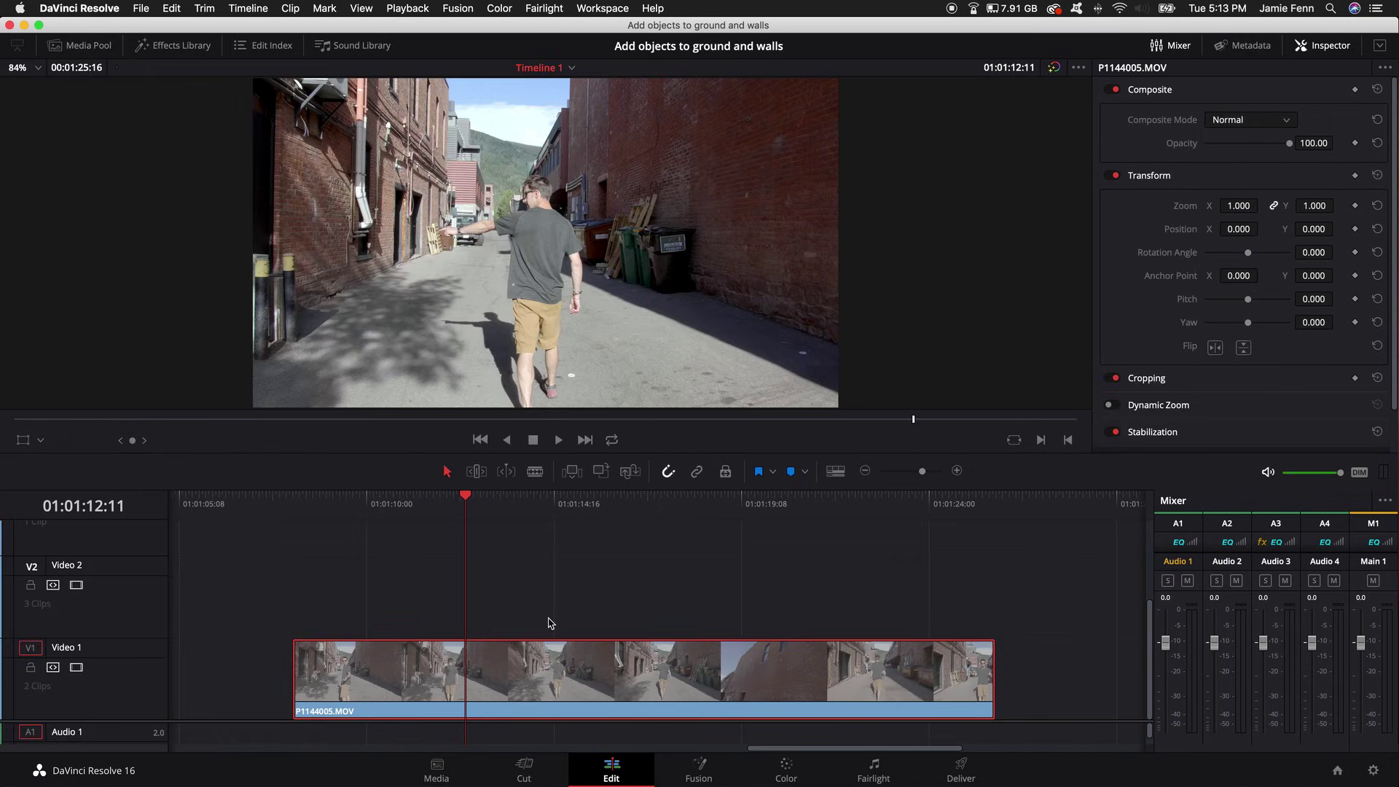
right_click(538, 665)
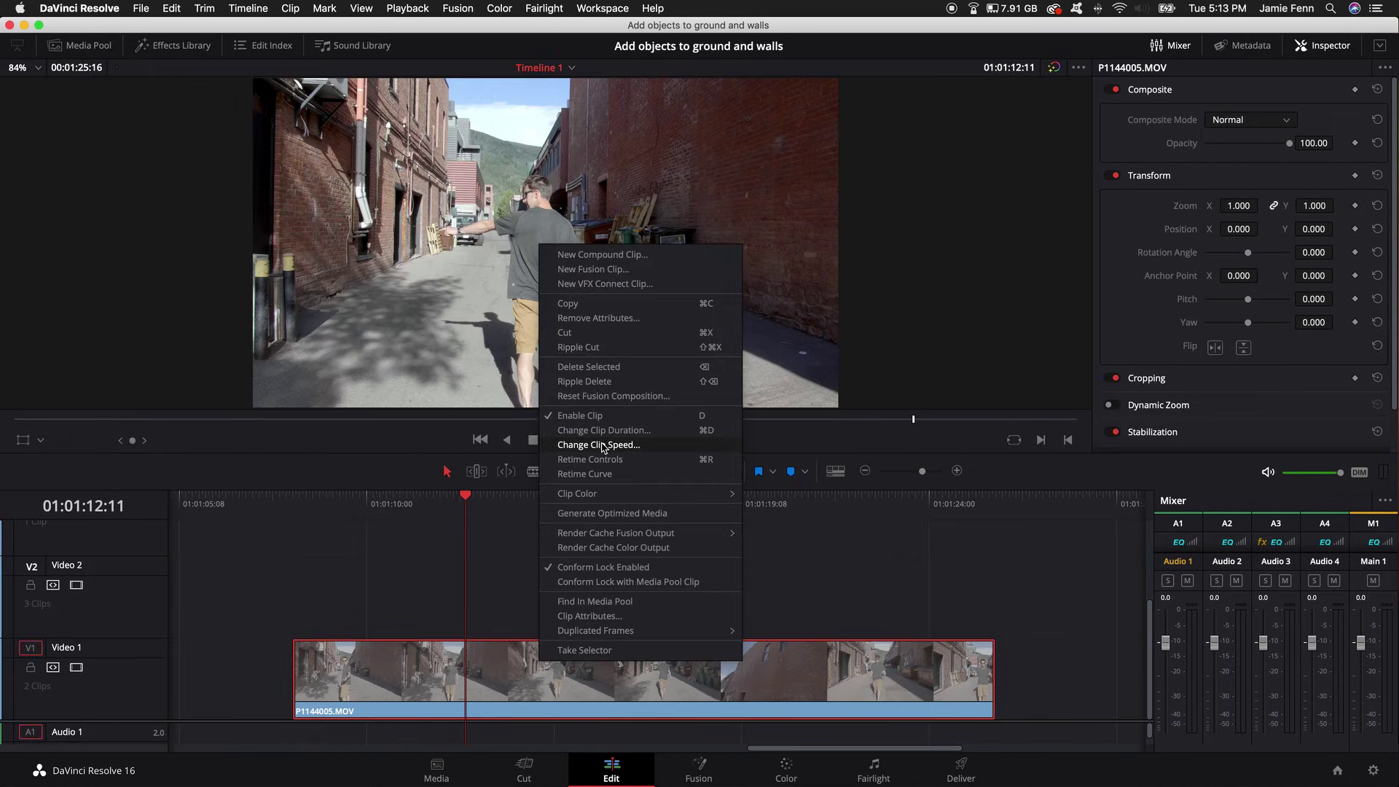
click(627, 271)
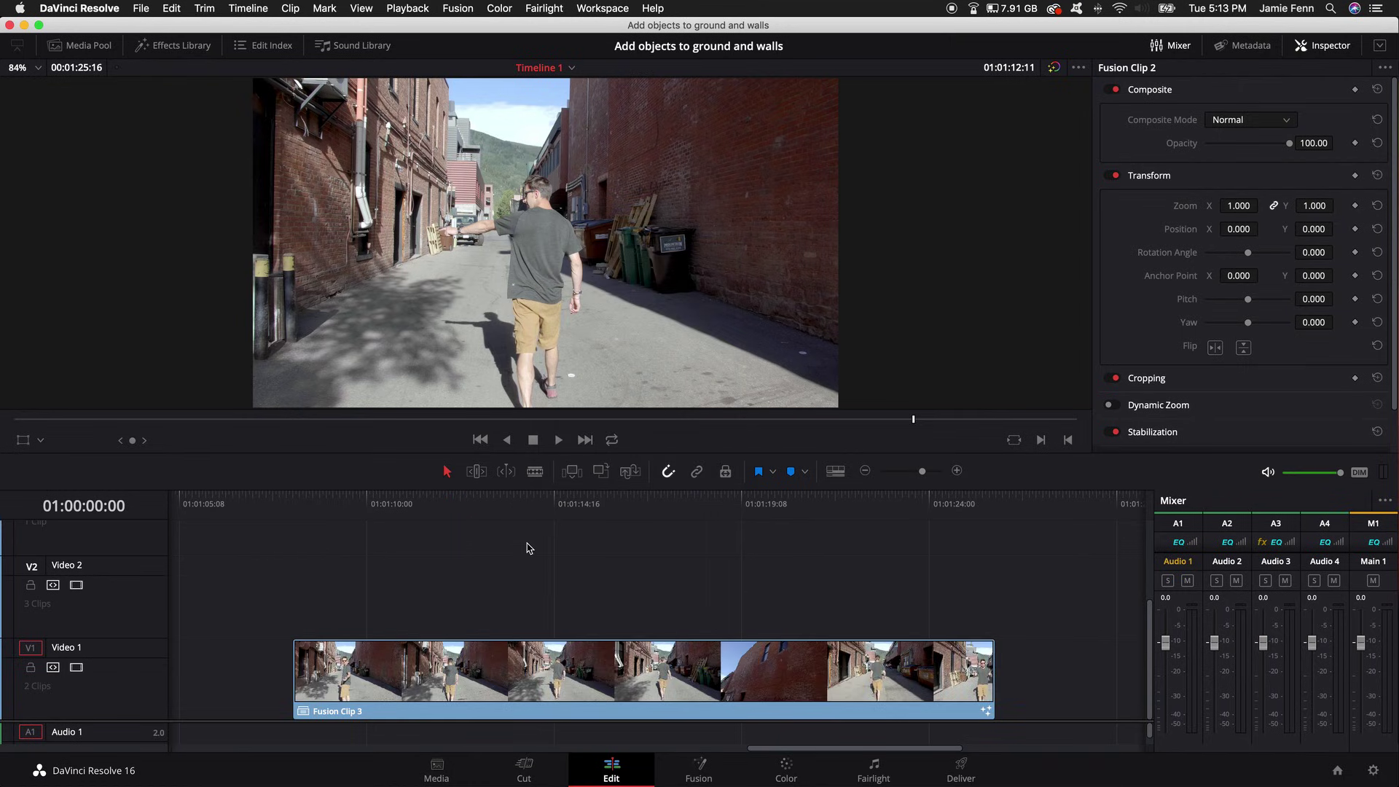
- Open the Fusion clip on the Fusion page, lower MediaOut1 and advance to a later frame
click(409, 503)
click(442, 677)
click(705, 776)
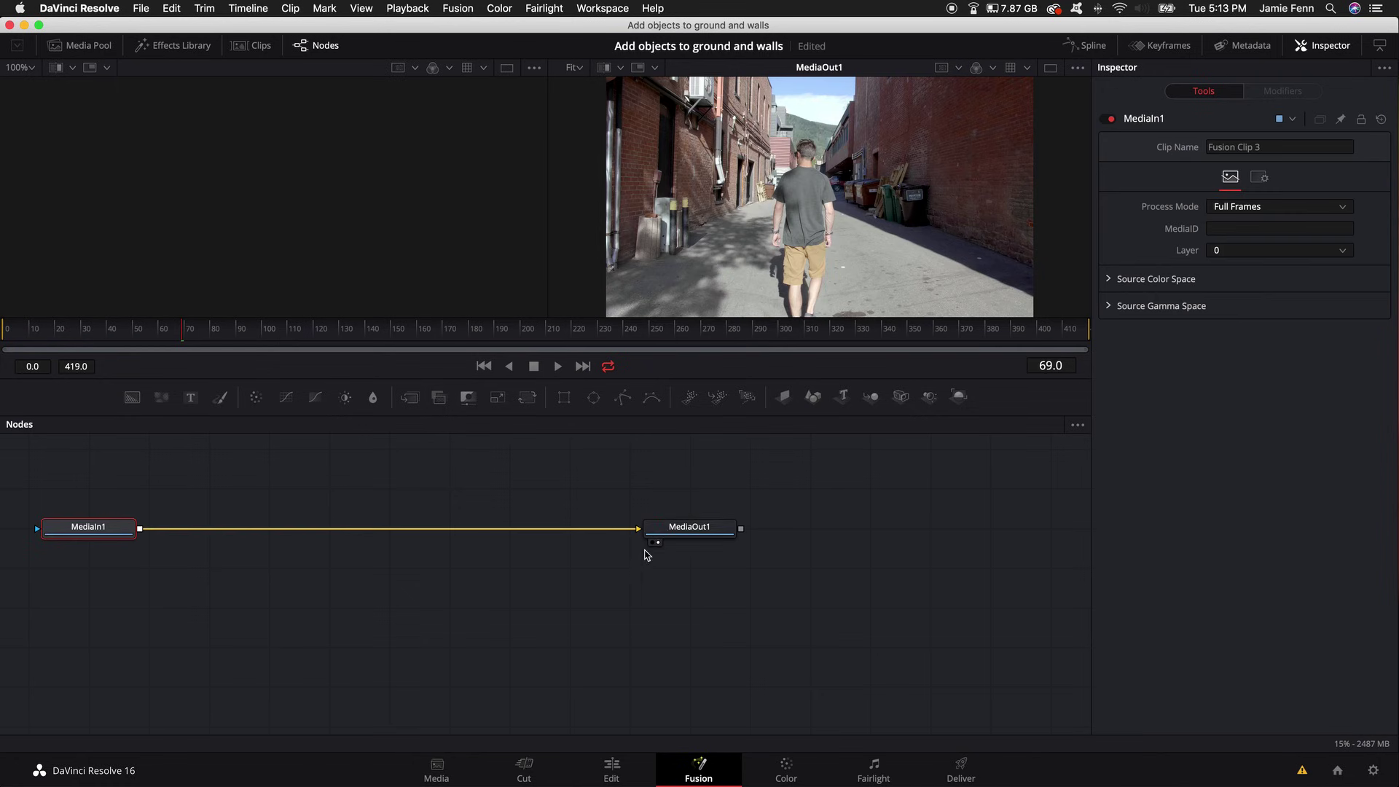
drag(678, 528, 702, 584)
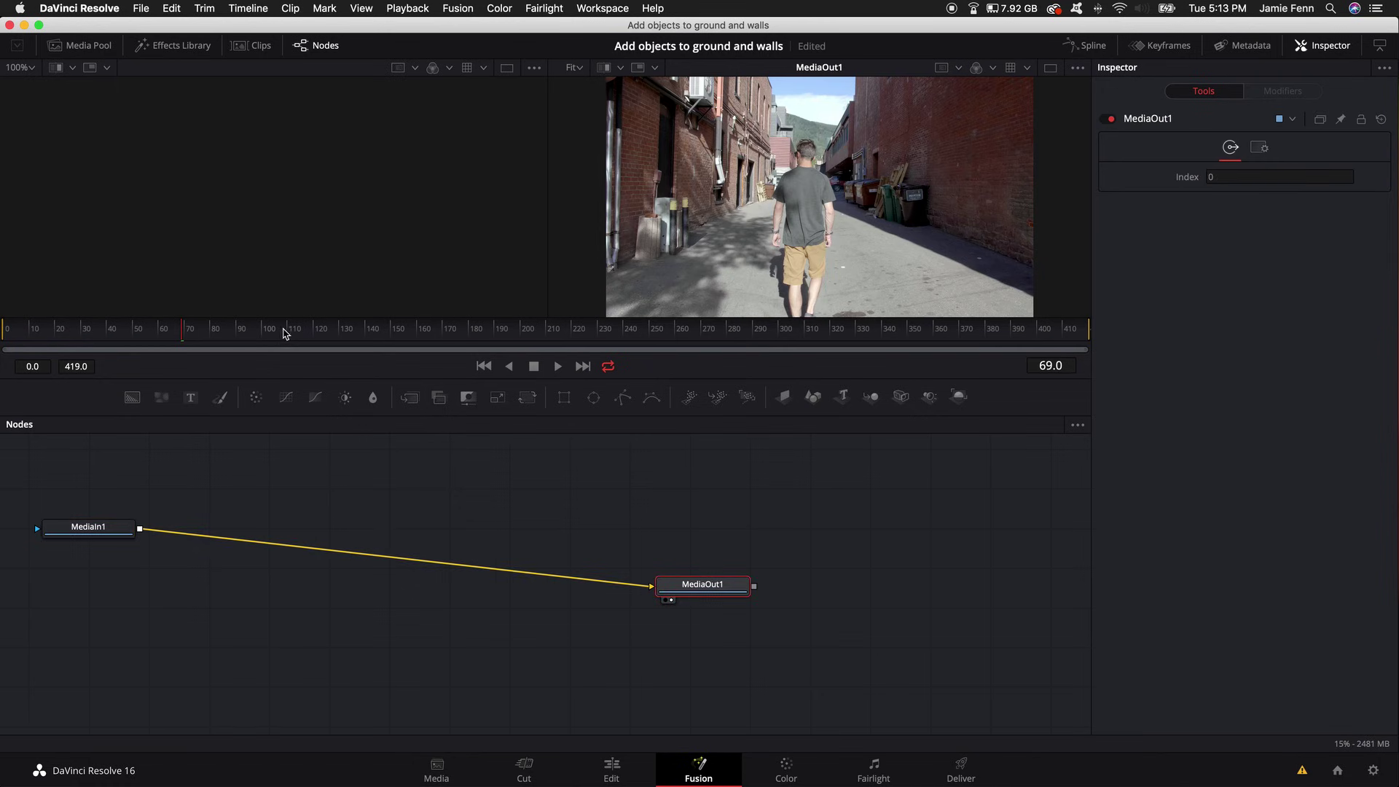
drag(182, 331, 257, 333)
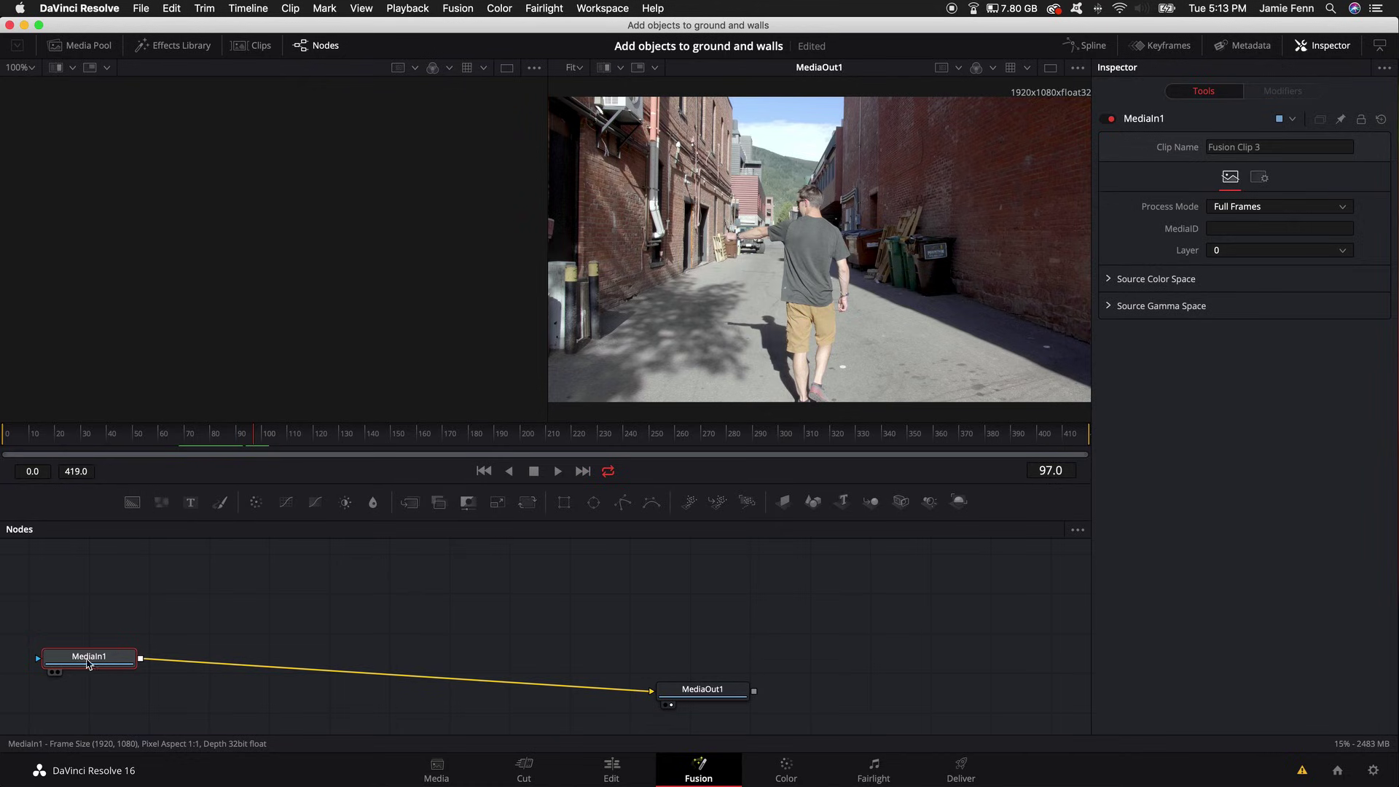
mouse_move(90, 657)
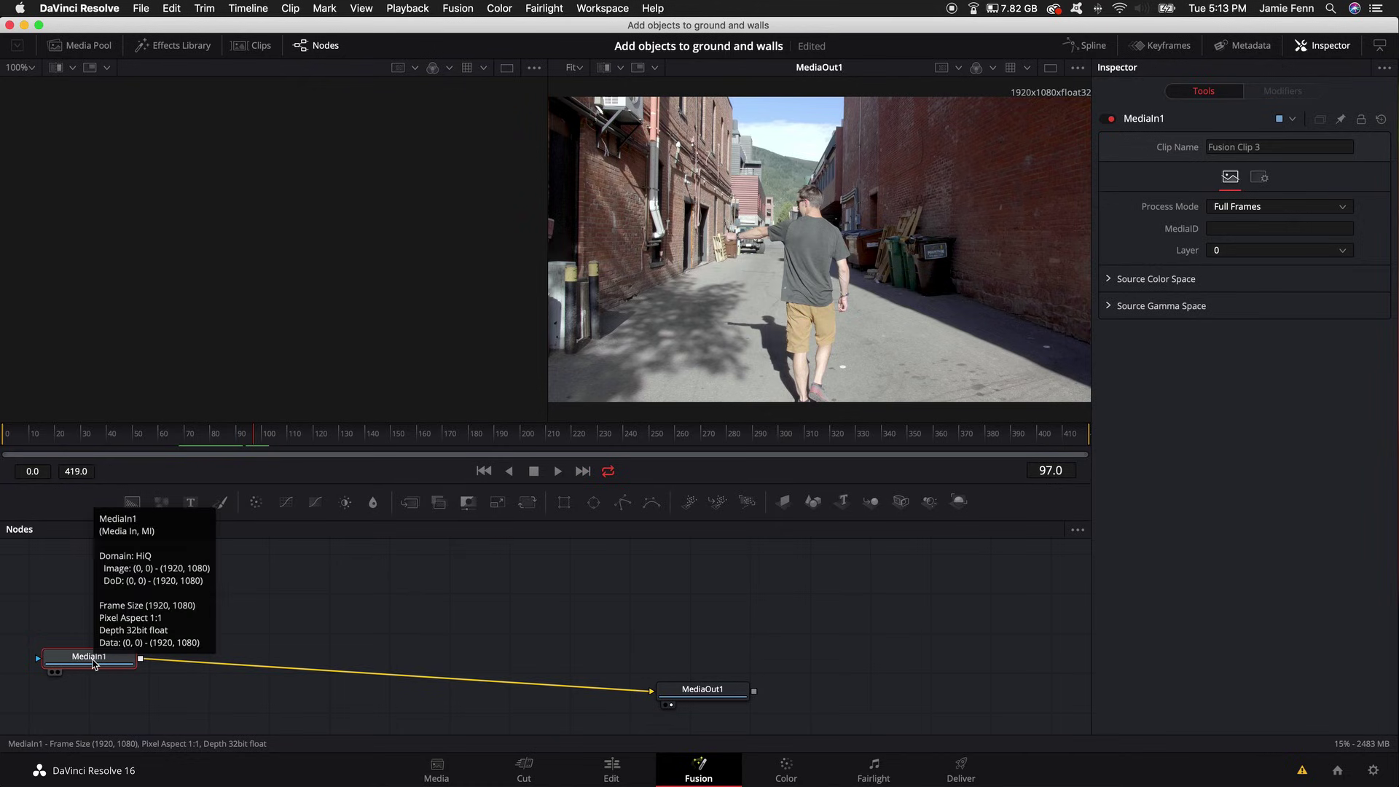
- Add a Planar Tracker node between MediaIn1 and MediaOut1
key(shift+space)
text(plan)
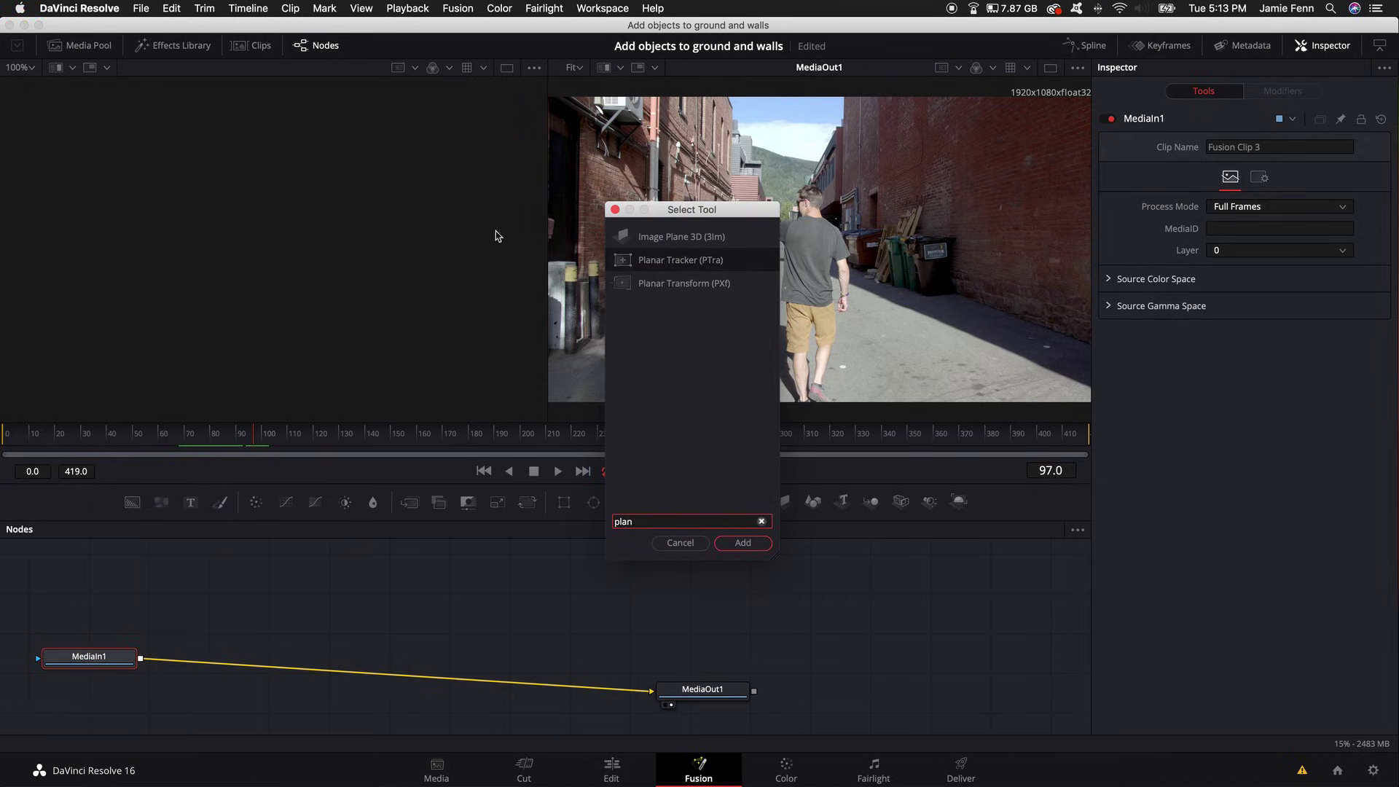
click(744, 545)
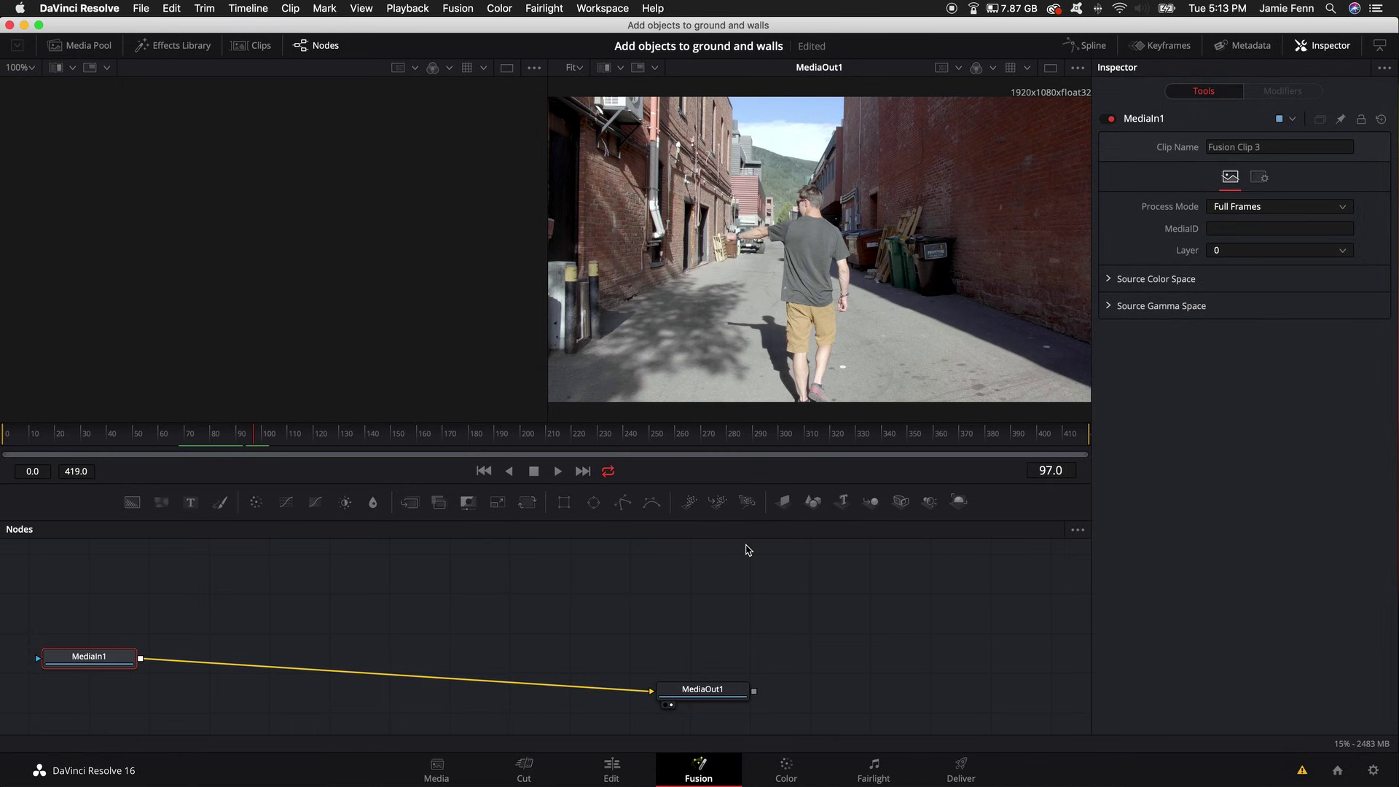
drag(181, 662, 282, 661)
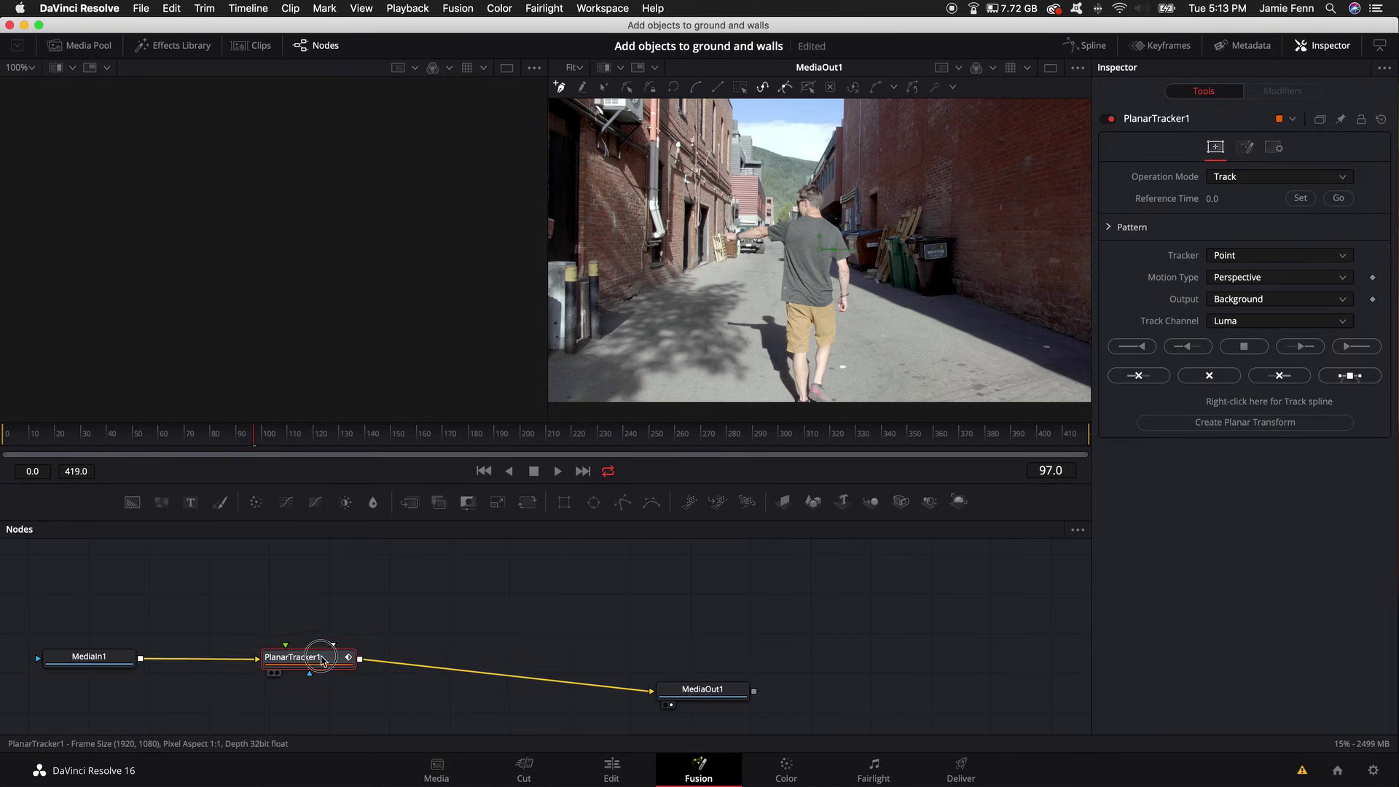
drag(324, 659, 333, 665)
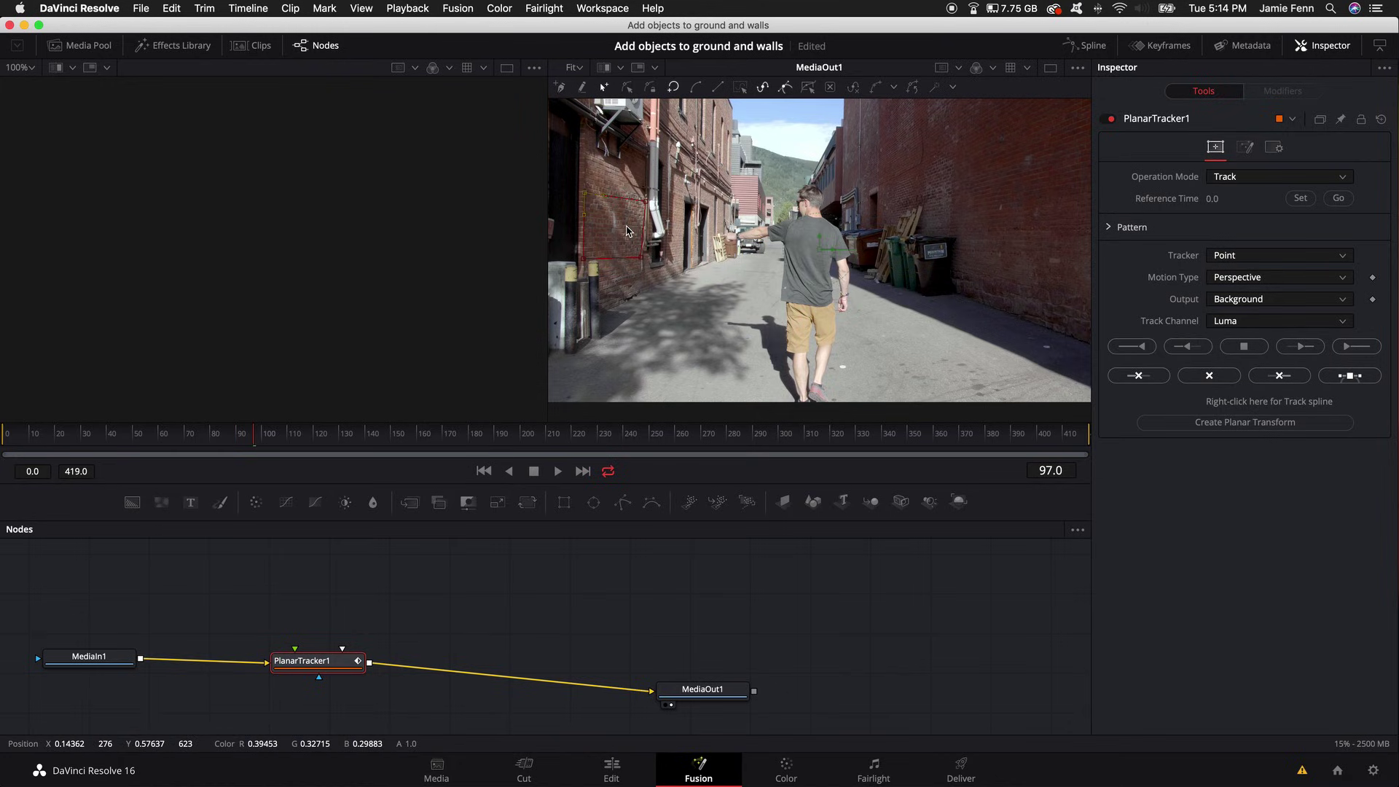
- Draw and adjust a polygon outline around a patch of the left brick wall
drag(642, 259, 665, 259)
drag(665, 206, 670, 203)
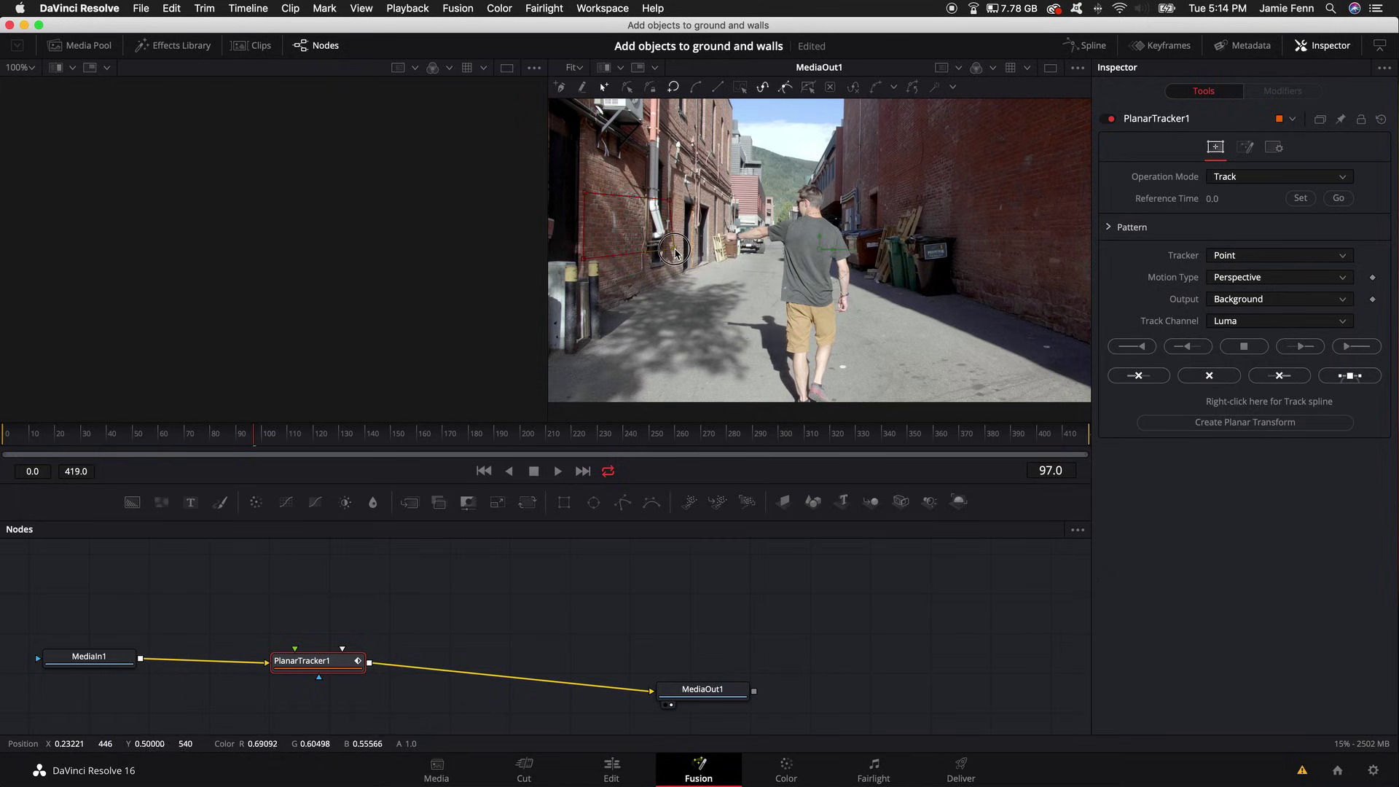
drag(676, 255, 655, 259)
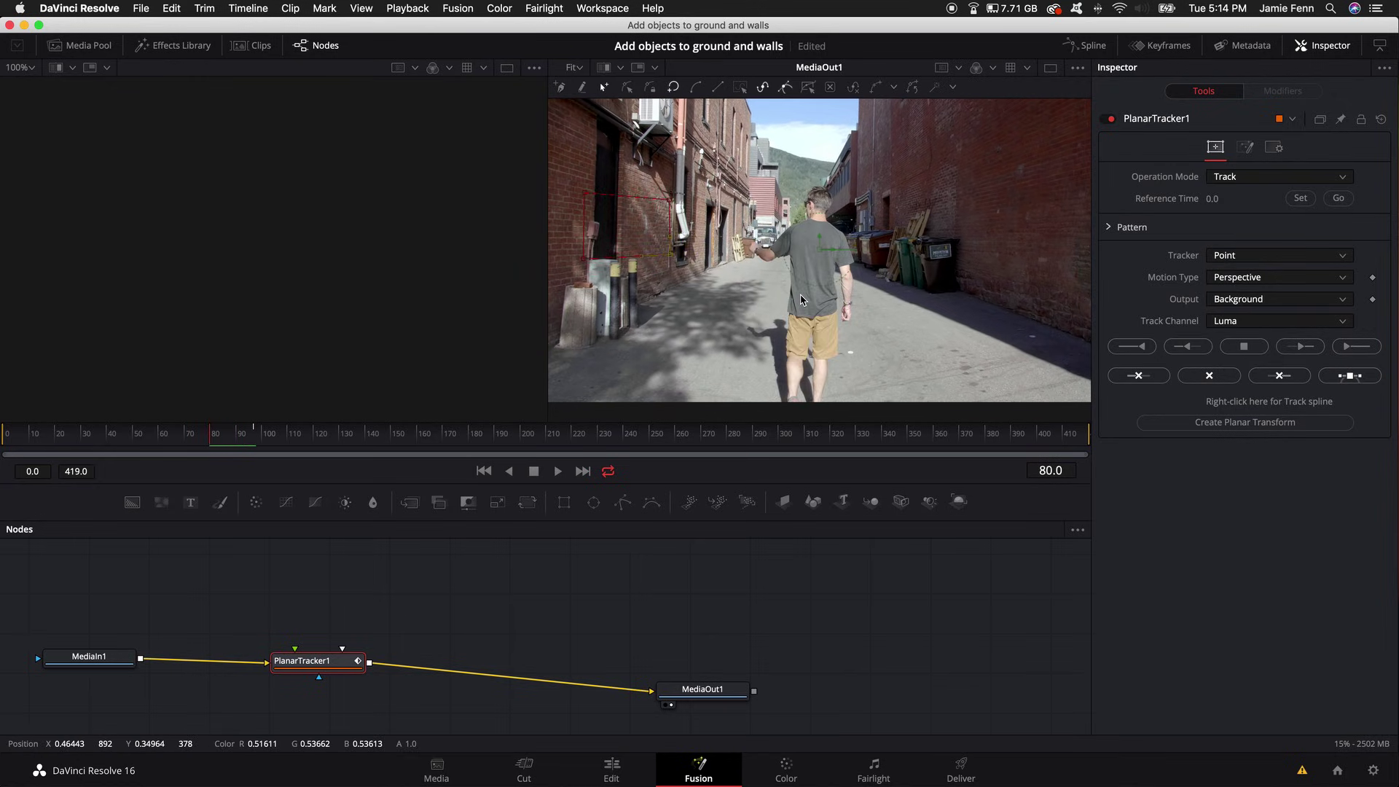
key(Right)
mouse_move(569, 183)
mouse_down()
mouse_move(602, 220)
mouse_move(621, 197)
mouse_up()
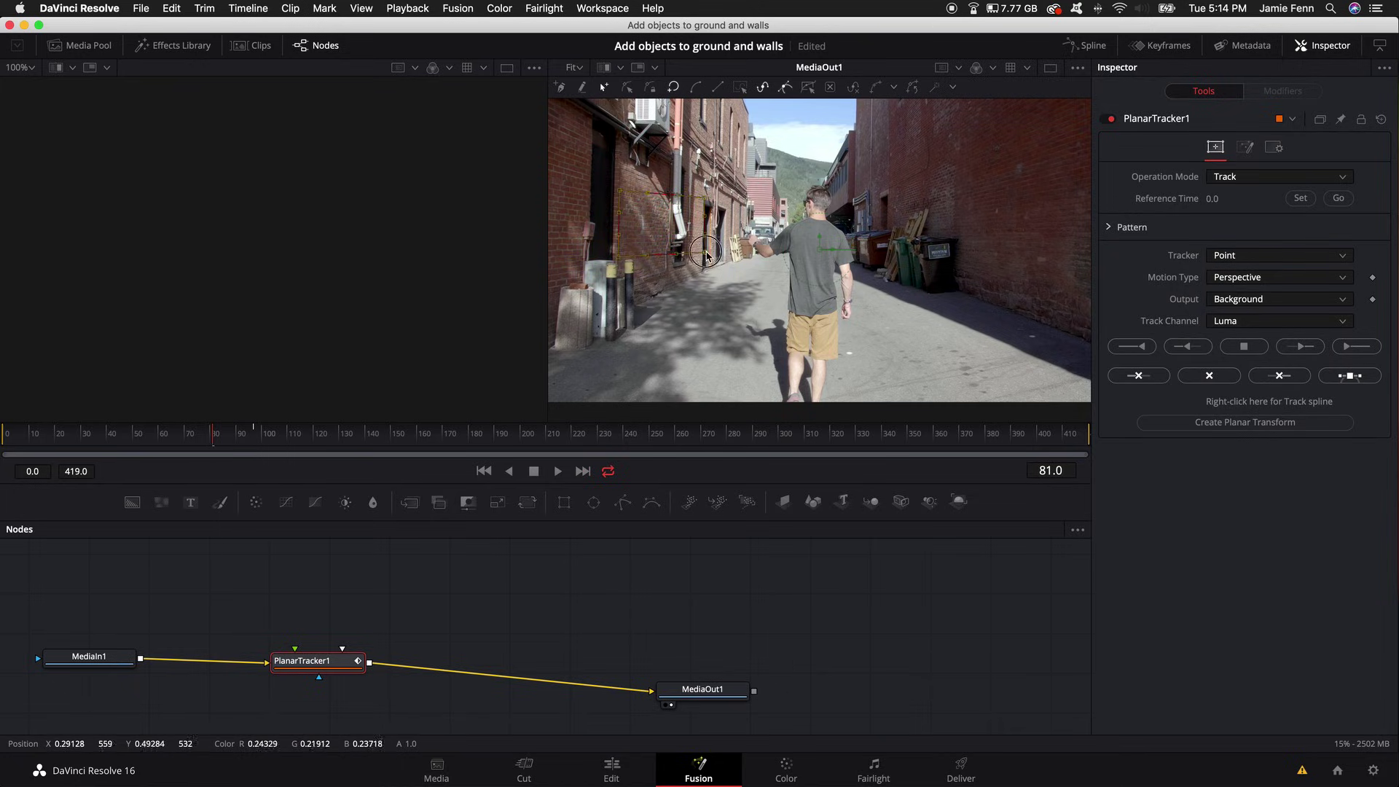
drag(705, 255, 712, 257)
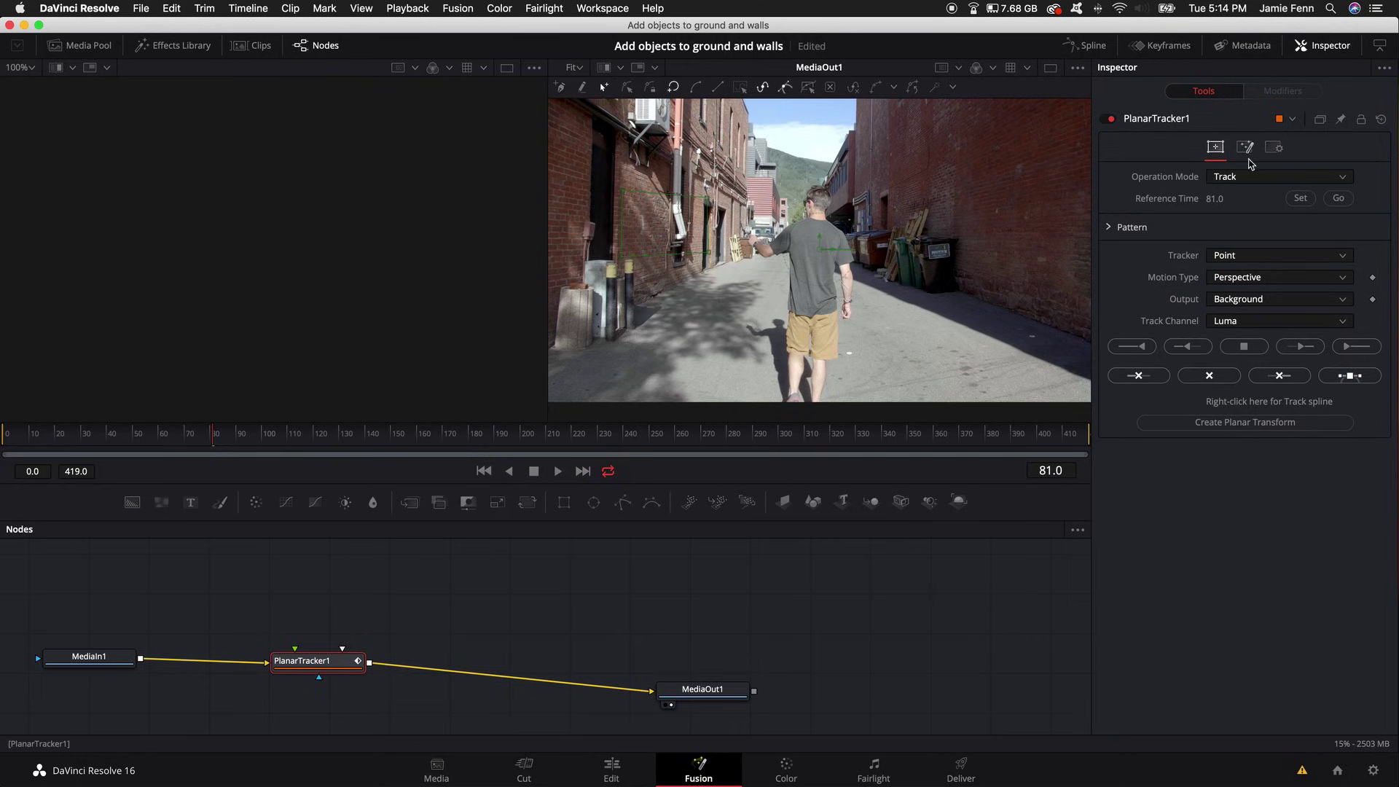
- Set the tracker to Hybrid Point/Area, track the wall forward, and step back to check the track
click(1303, 256)
click(1268, 291)
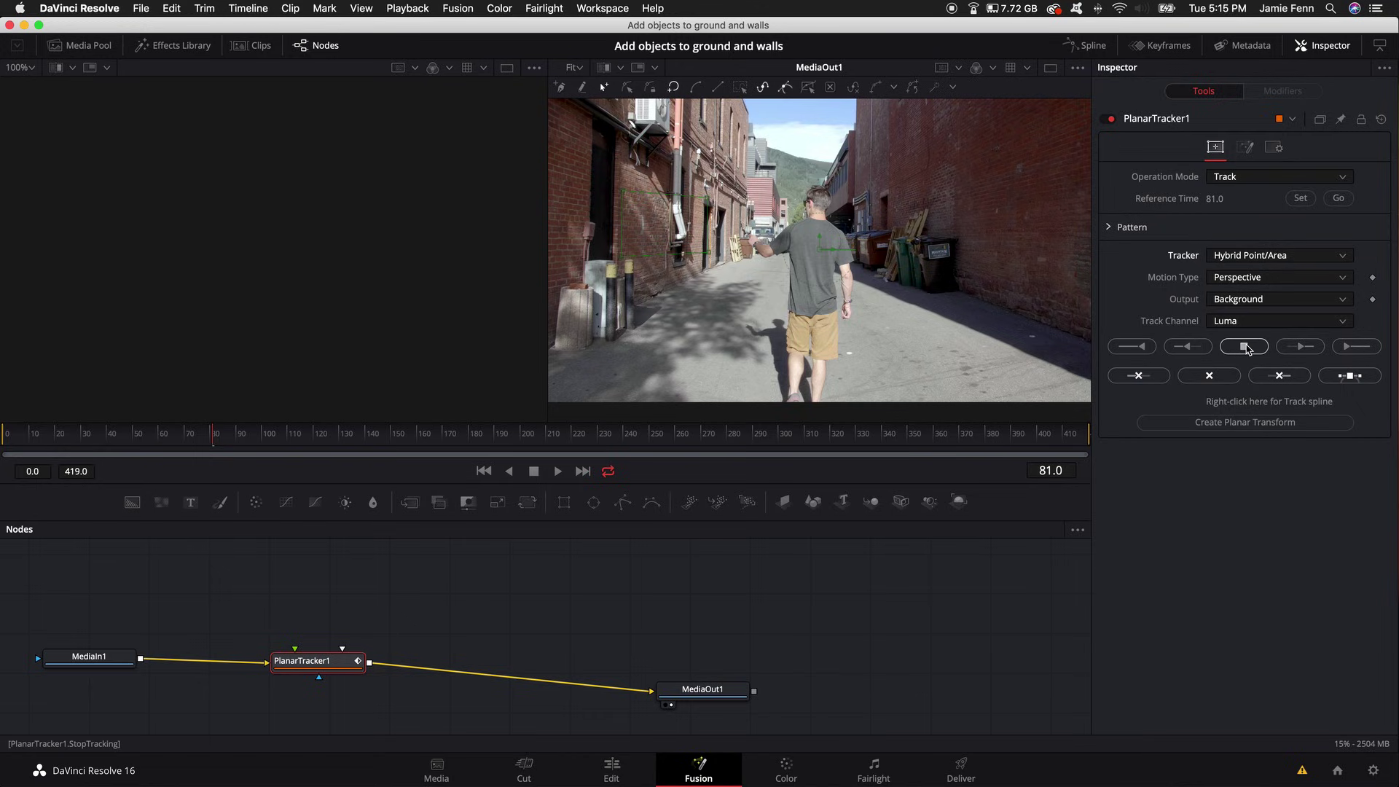
click(1357, 347)
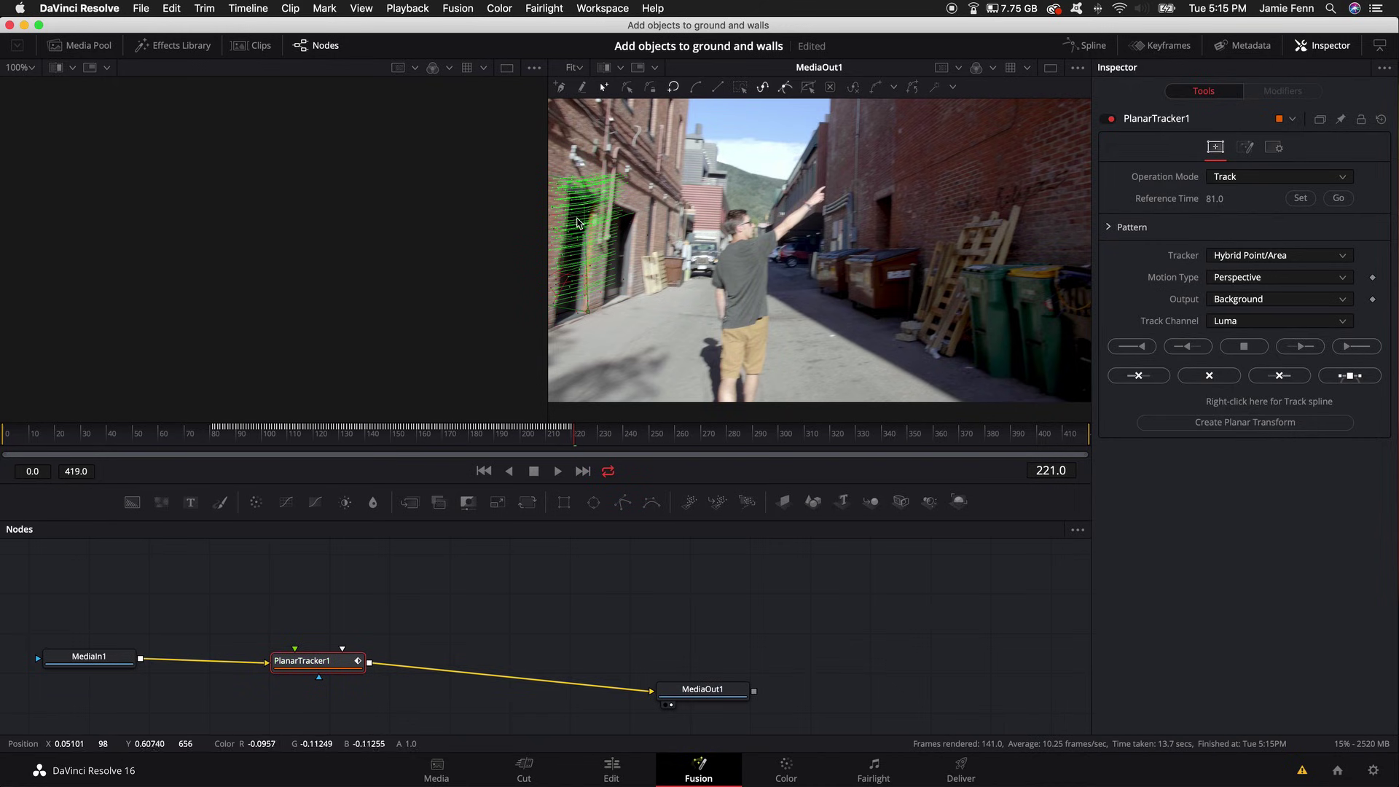
key(Left)
key(Left)
key(Left)
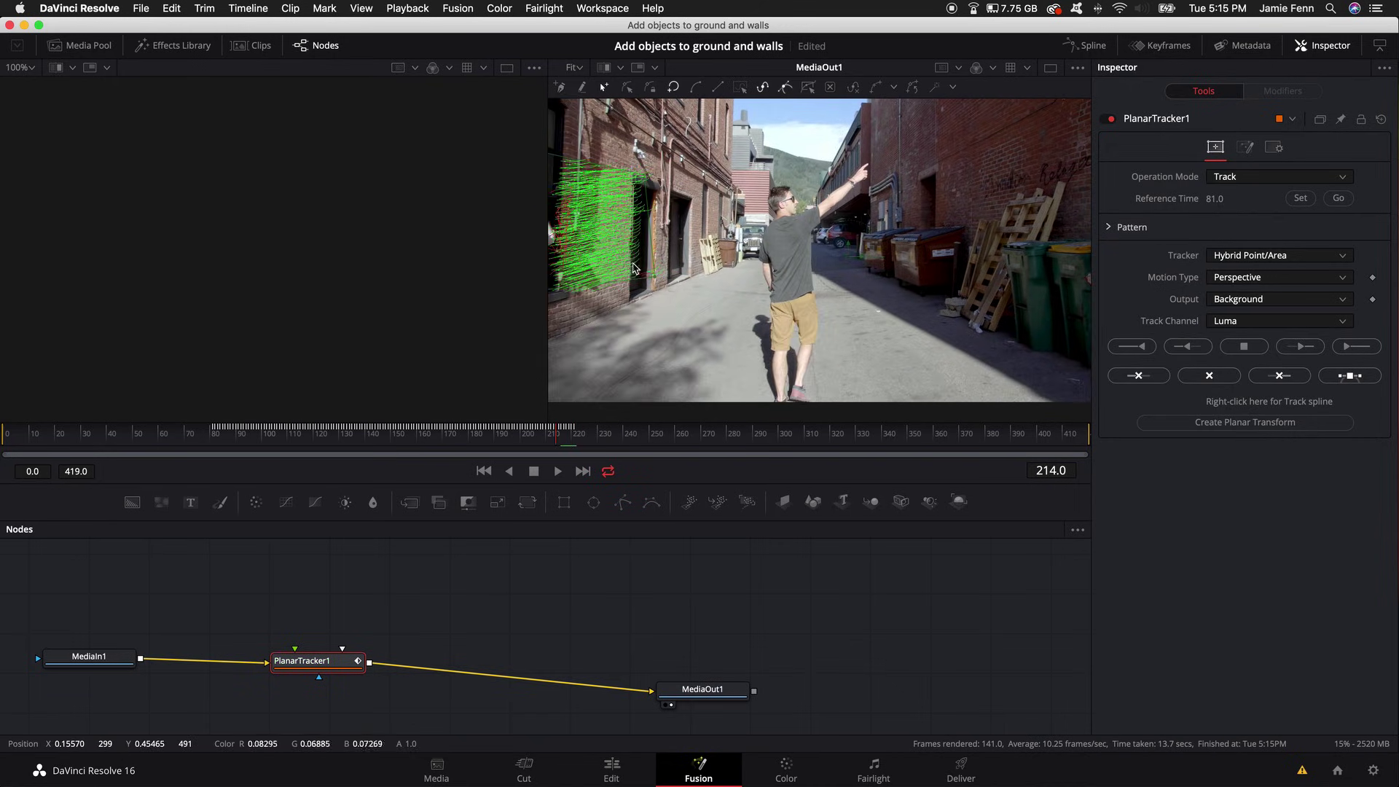
key(Left)
key(Left)
key(Left)
key(Left)
key(Left)
key(Left)
key(Left)
key(Left)
key(Left)
key(Left)
key(Left)
key(Left)
key(Left)
key(Left)
key(Left)
key(Left)
key(Left)
key(Left)
key(Left)
key(Left)
key(Left)
key(Left)
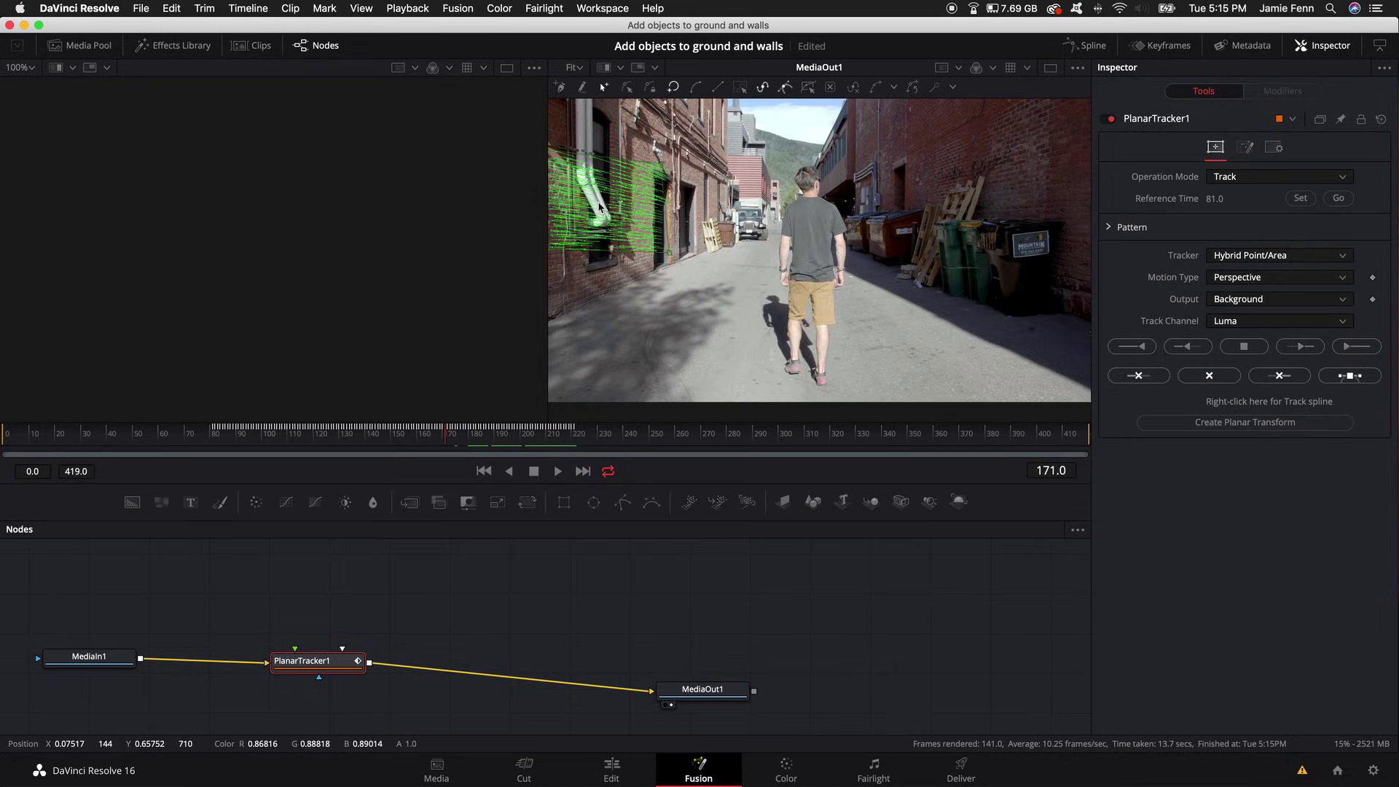
key(Left)
key(Left)
key(Left)
key(Left)
key(Left)
key(Left)
key(Left)
key(Left)
key(Left)
key(Left)
key(Left)
key(Left)
key(Left)
key(Left)
key(Left)
key(Left)
key(Left)
key(Left)
key(Left)
key(Left)
key(Left)
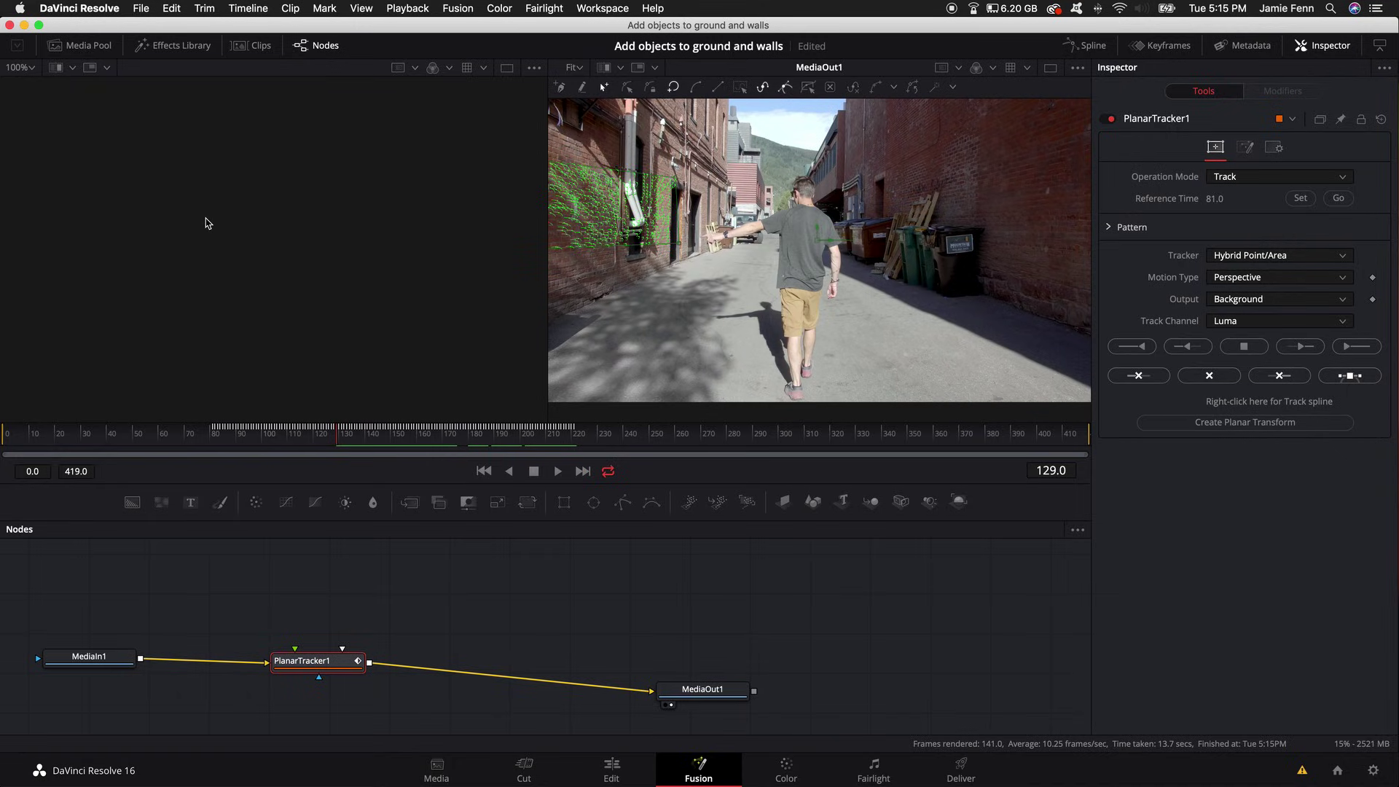
- Bring IG_Glyph_Fill.psd from the media pool into the node graph as MediaIn2
click(87, 44)
mouse_move(164, 93)
mouse_down()
mouse_move(272, 599)
mouse_move(243, 579)
mouse_up()
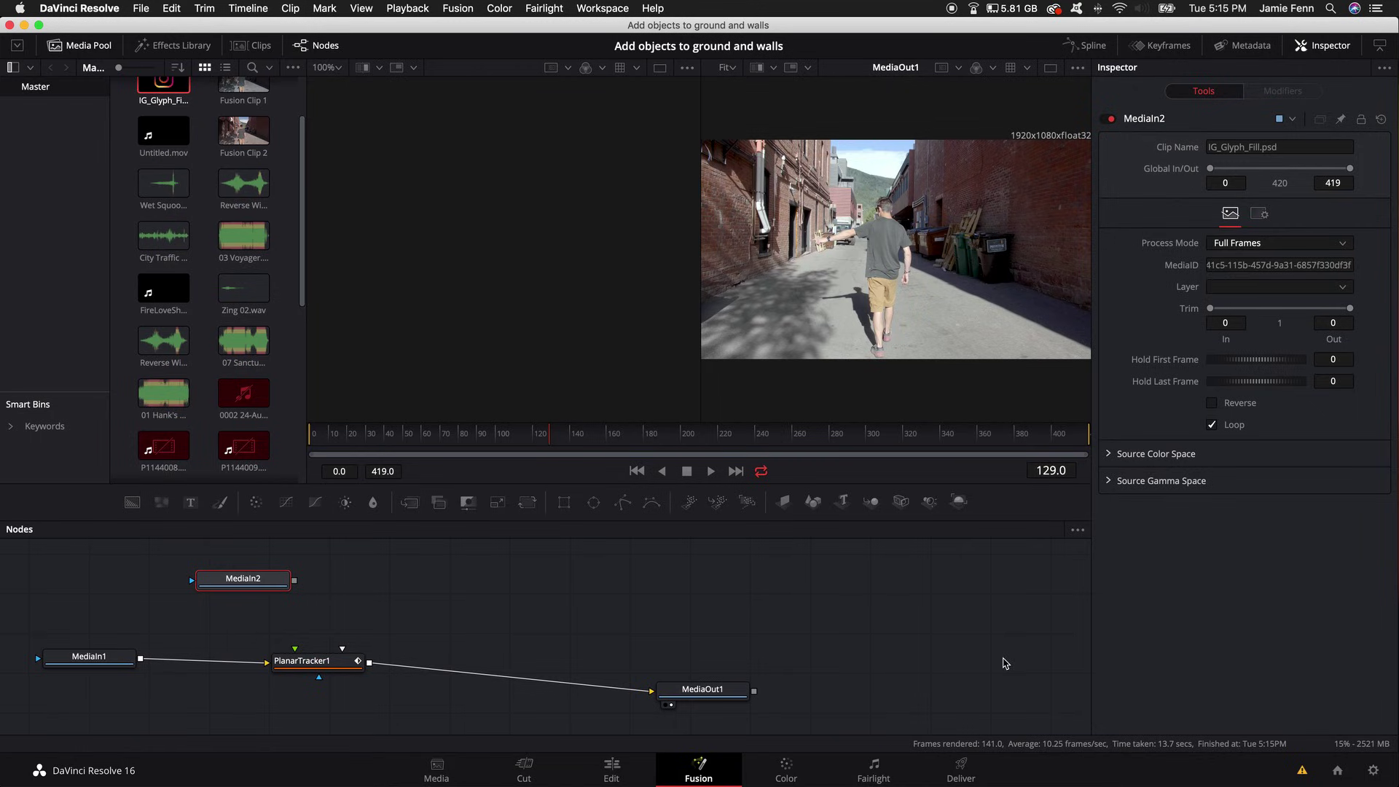
drag(274, 580, 199, 585)
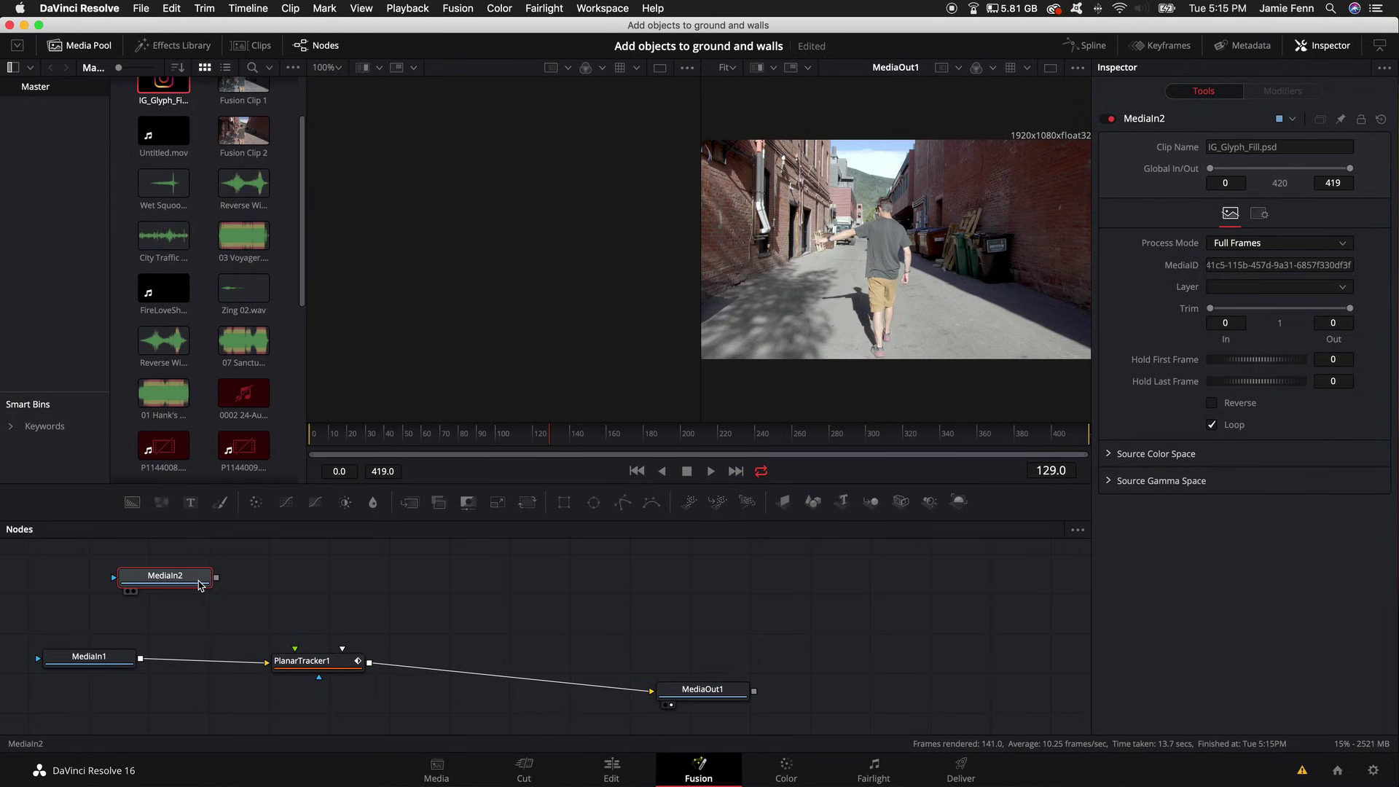
- Rename the logo node IGLOGO, select PlanarTracker1 and return to frame 94
key(F2)
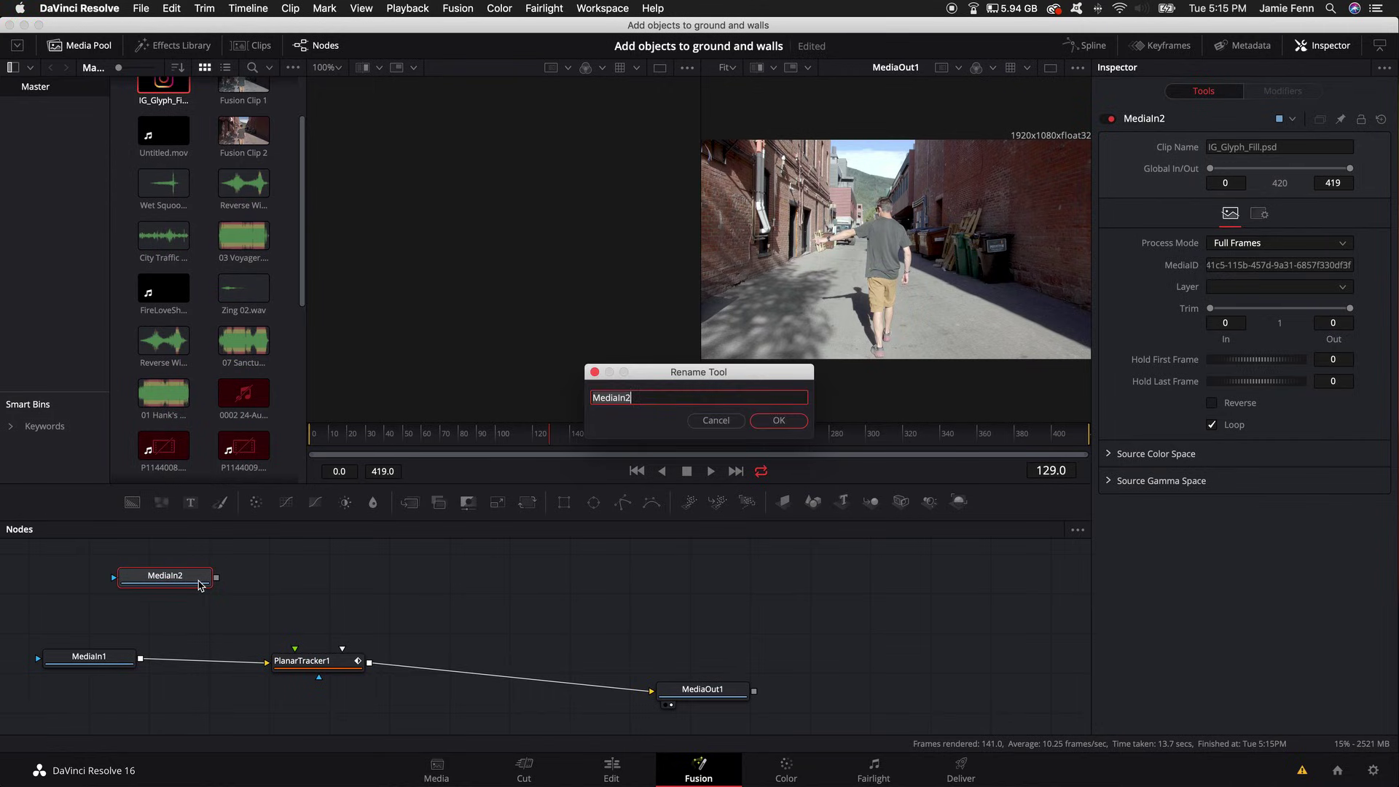
key(Return)
drag(165, 575, 182, 579)
click(306, 663)
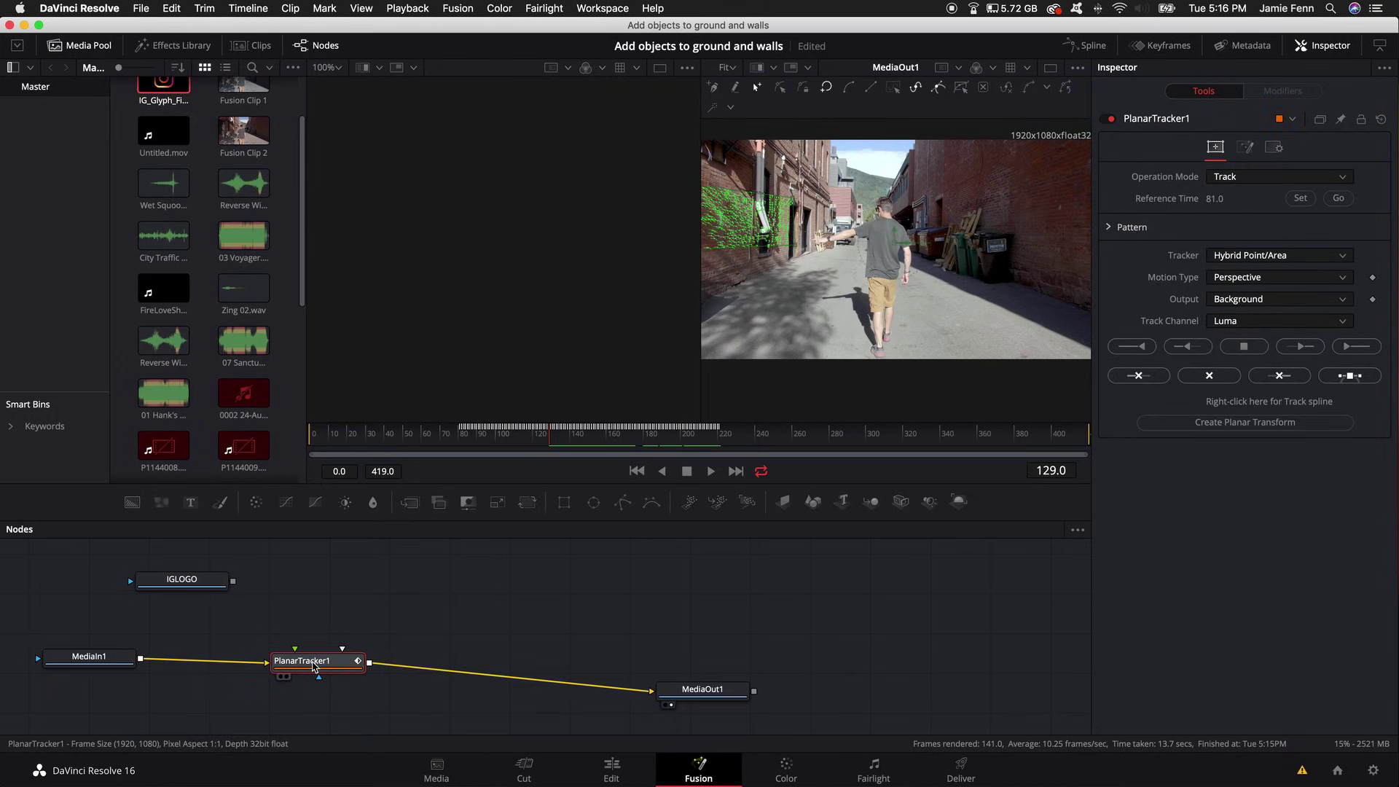
drag(541, 433, 482, 432)
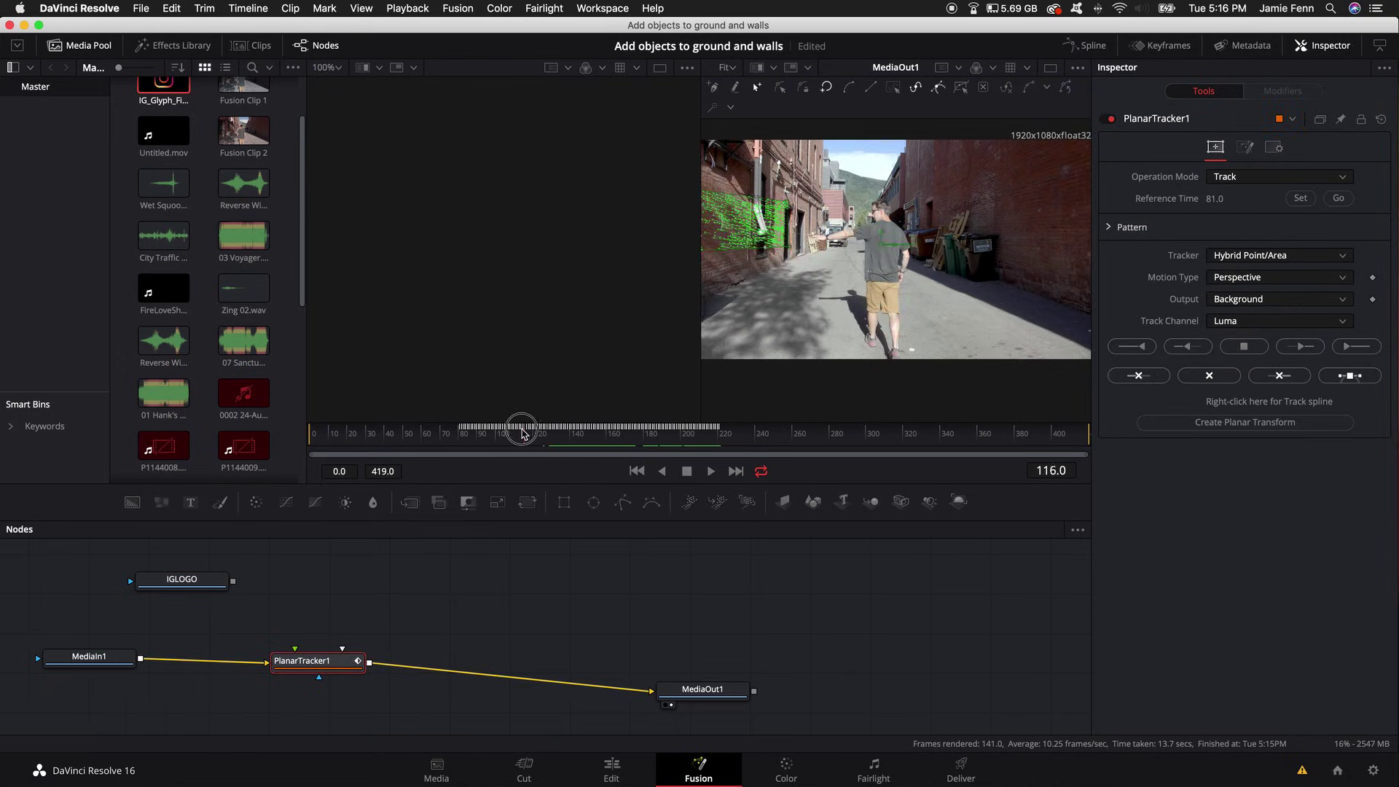
scroll(727, 233, up, 3)
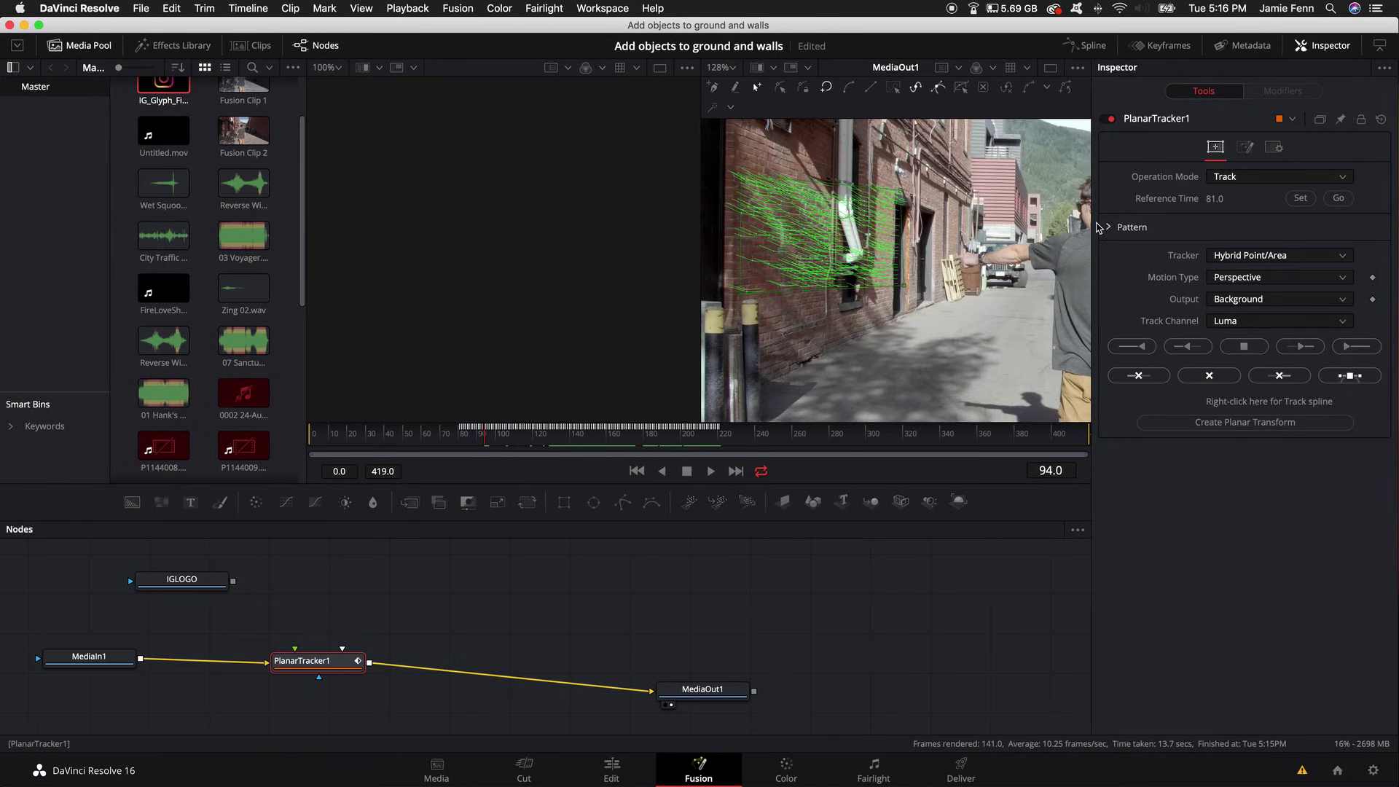
- Switch PlanarTracker1's Operation Mode to Corner Pin and widen the viewer
click(1279, 176)
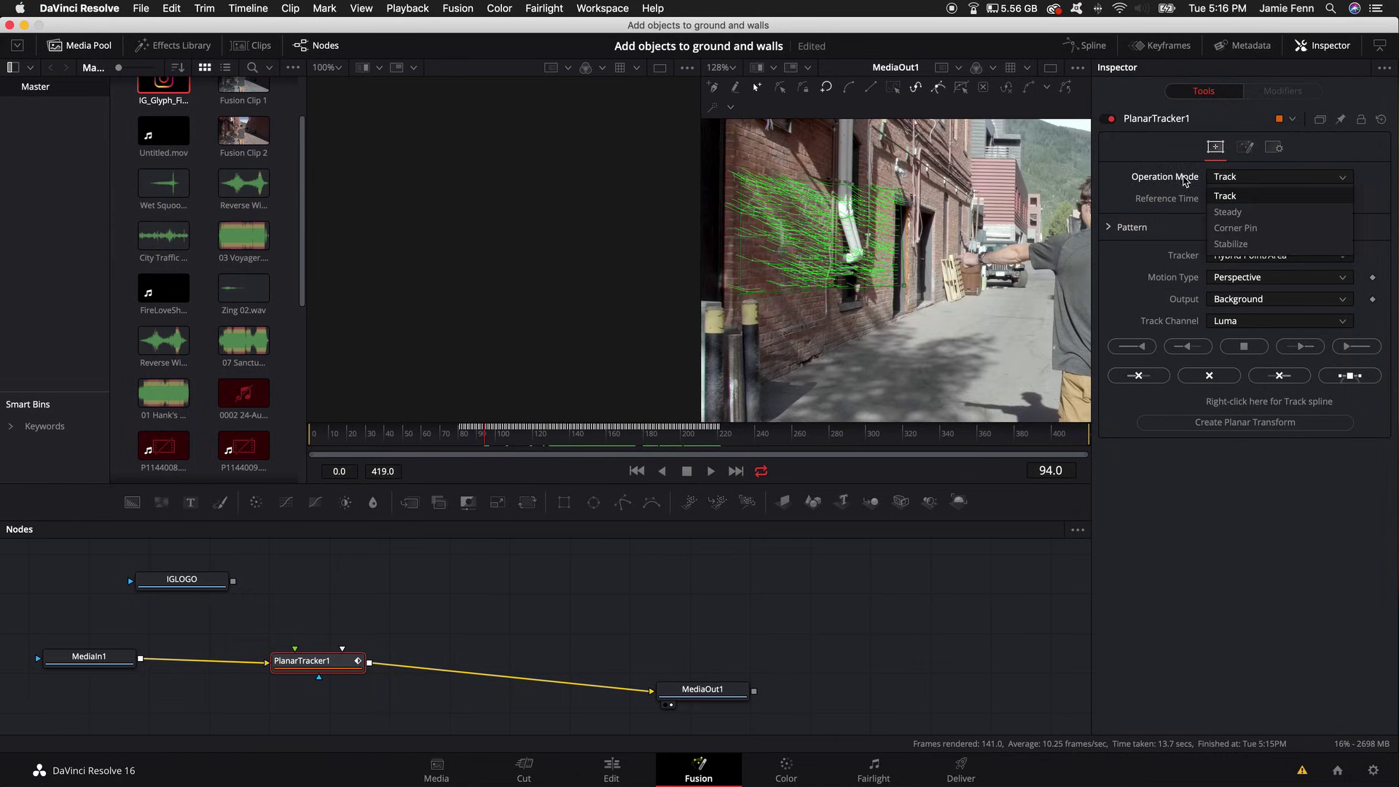
click(1253, 229)
scroll(896, 263, up, 2)
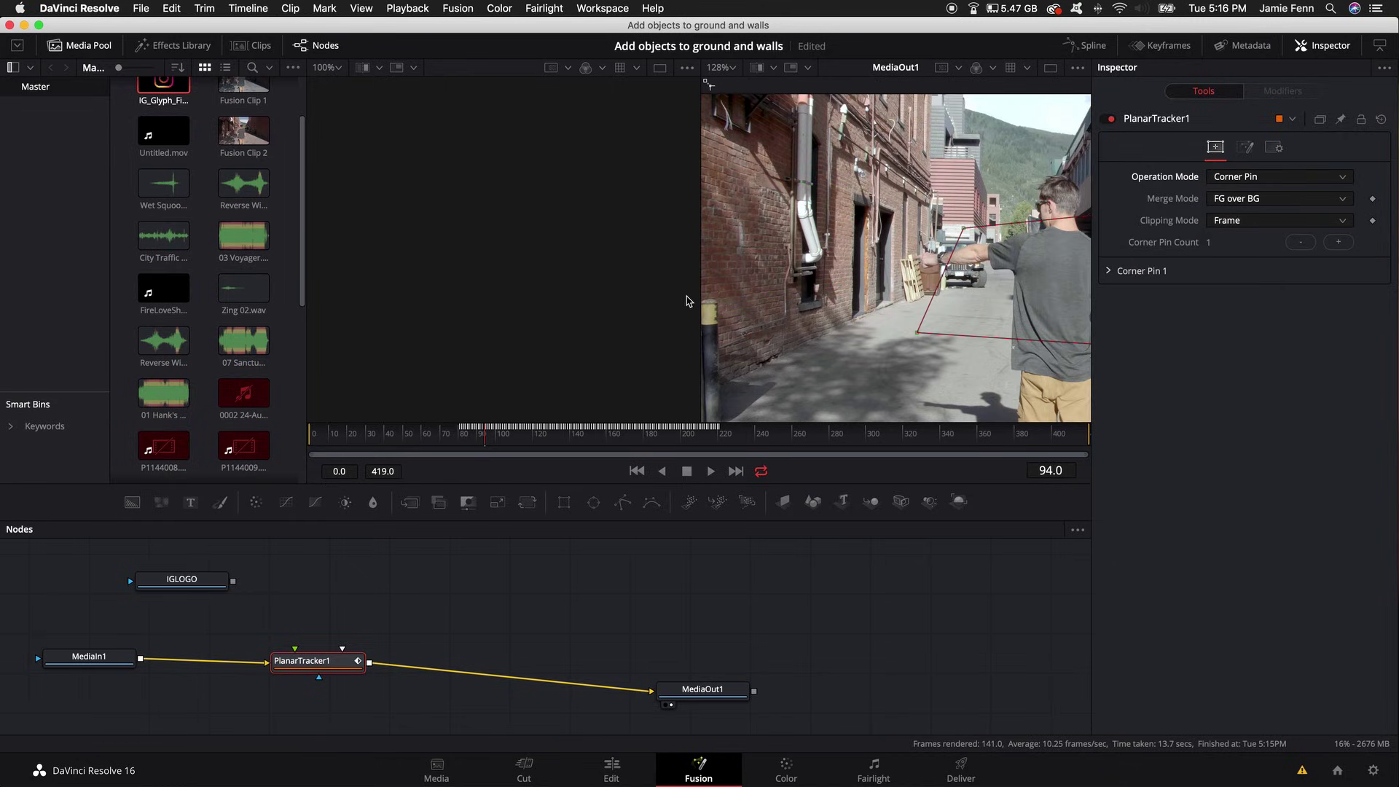
drag(694, 295, 415, 295)
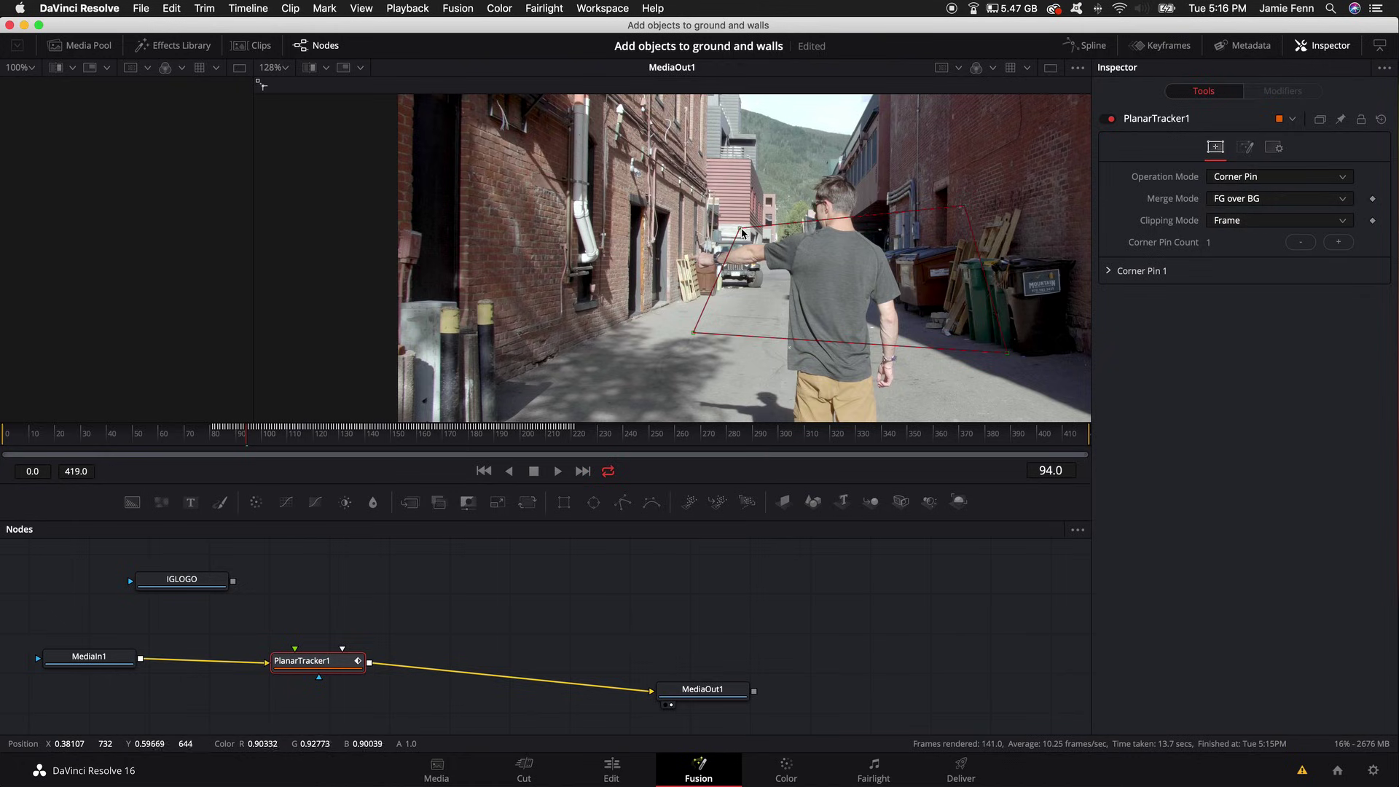
- Drag the four corner-pin handles onto the left brick wall beside the drainpipe
drag(741, 233, 471, 182)
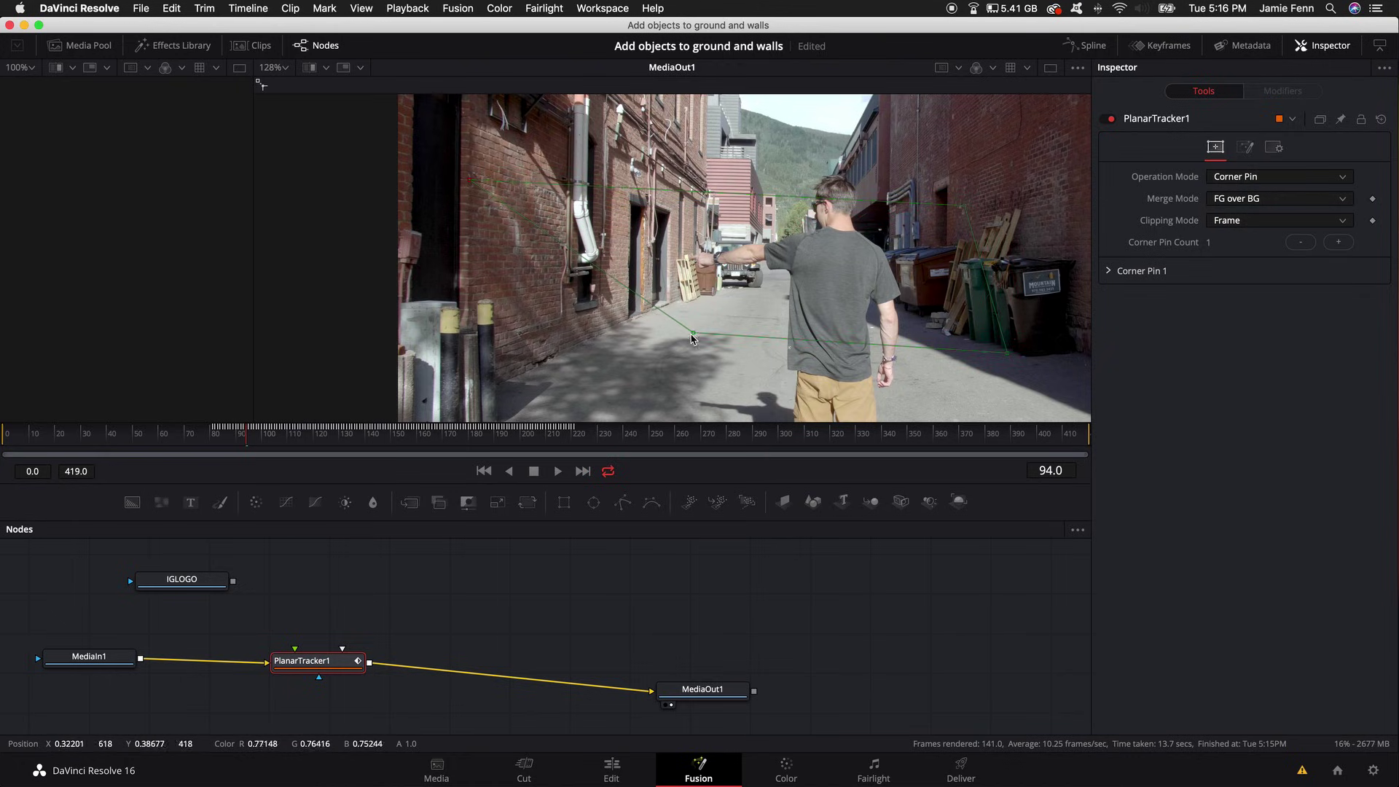
drag(692, 337, 476, 284)
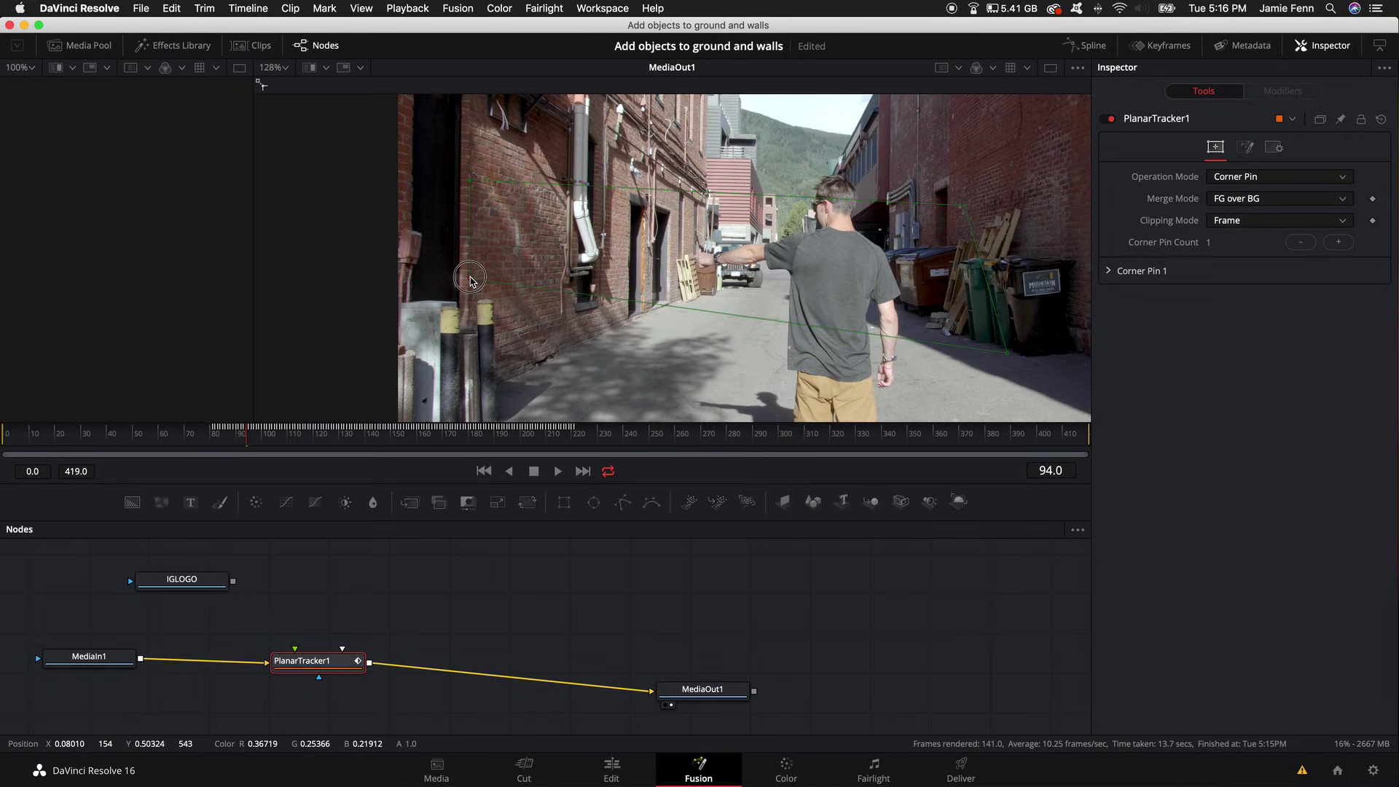
drag(1007, 356, 564, 277)
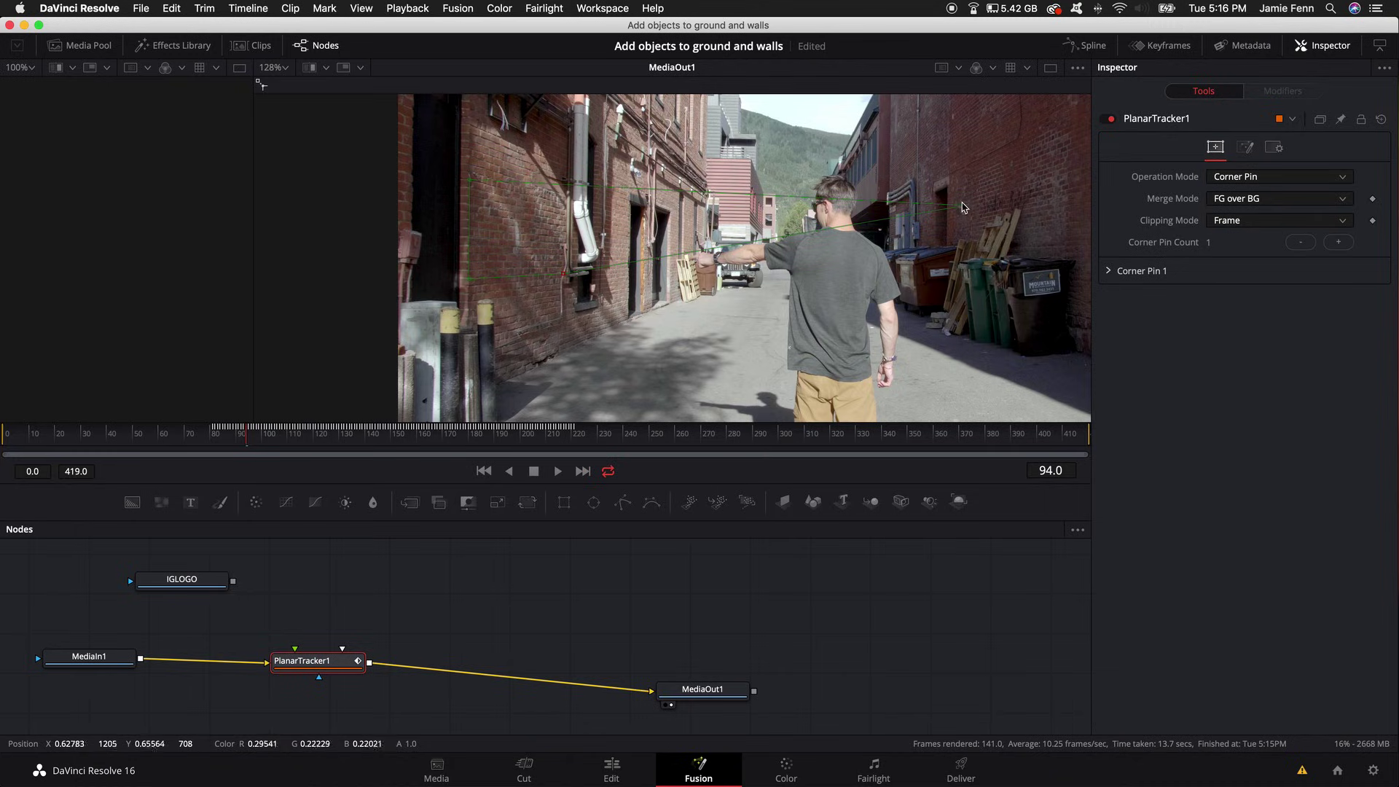
drag(963, 207, 562, 194)
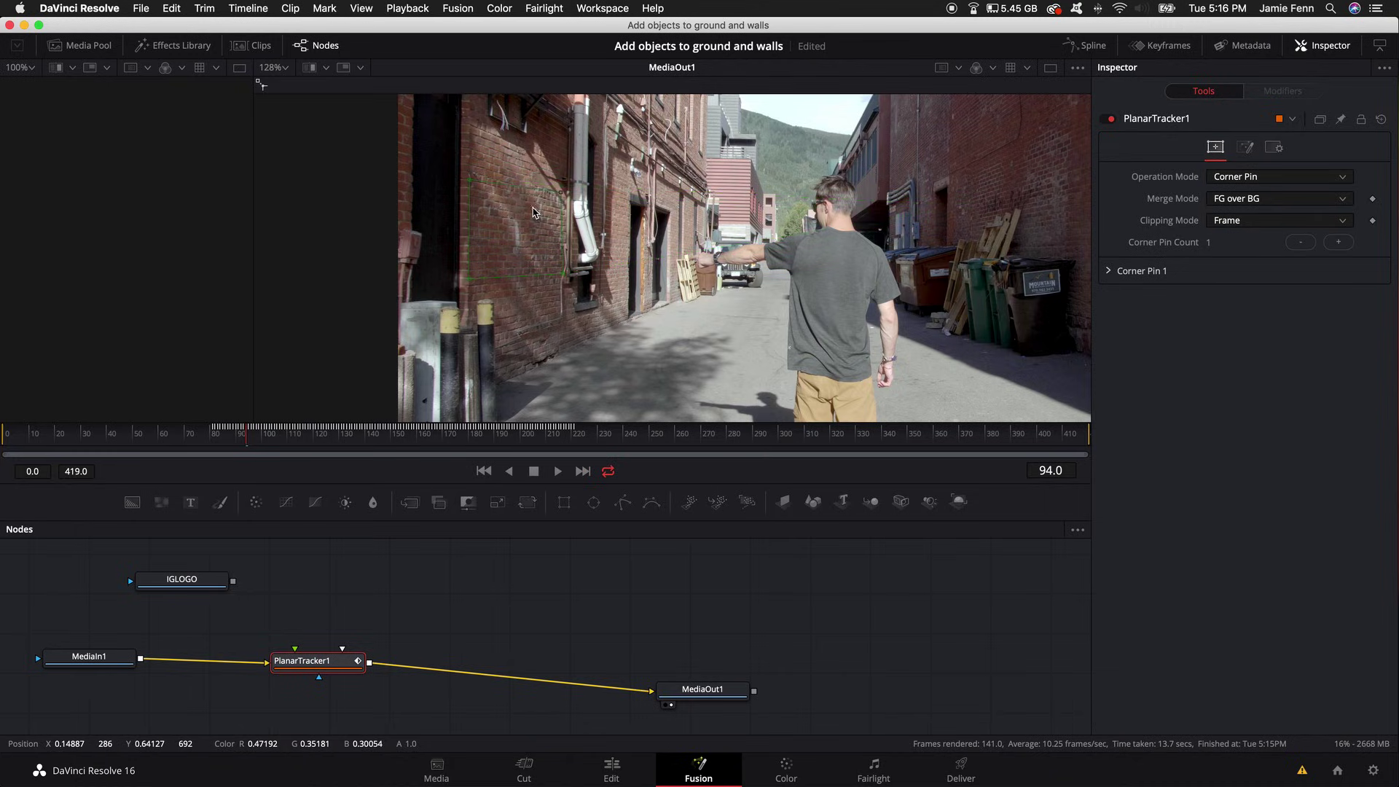
scroll(536, 212, up, 4)
scroll(580, 197, up, 3)
drag(601, 169, 595, 180)
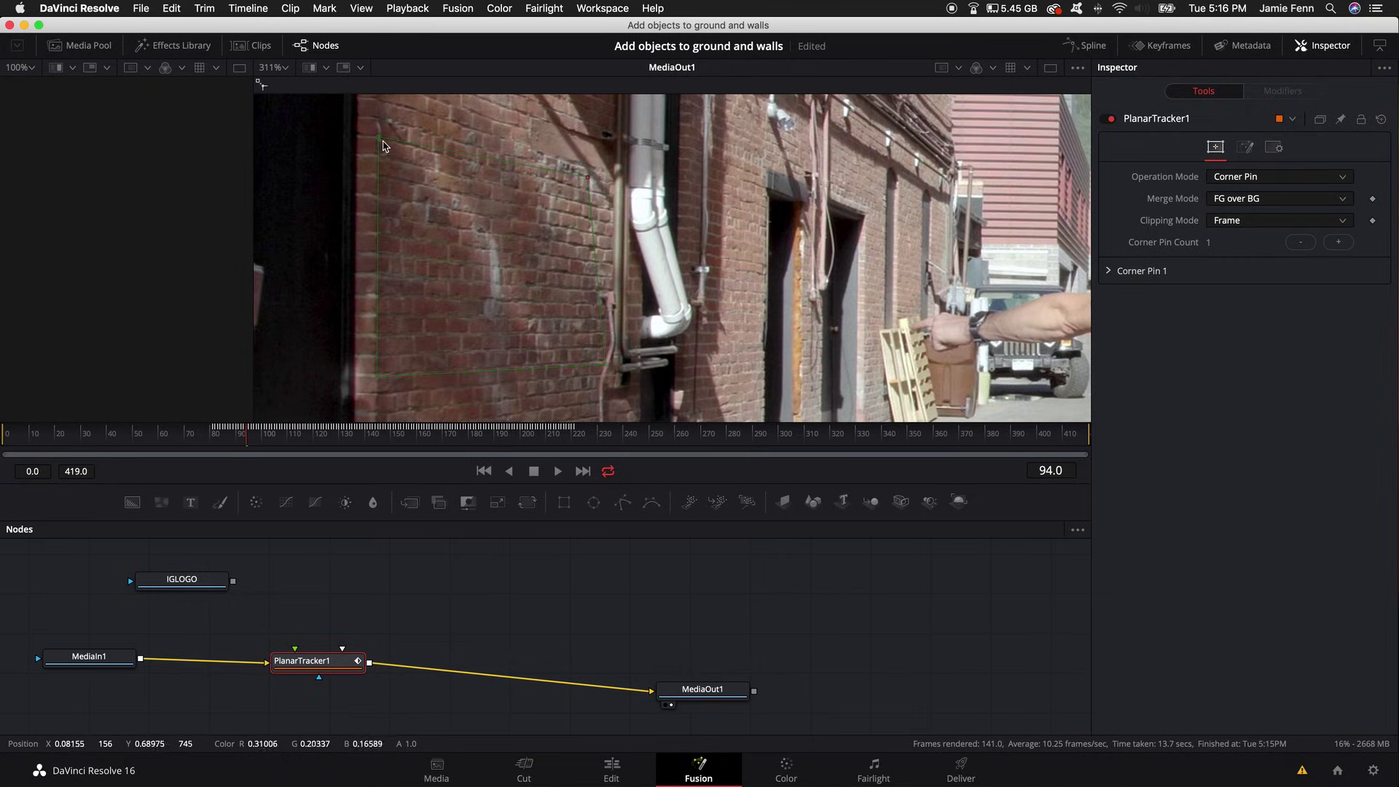
drag(383, 148, 381, 129)
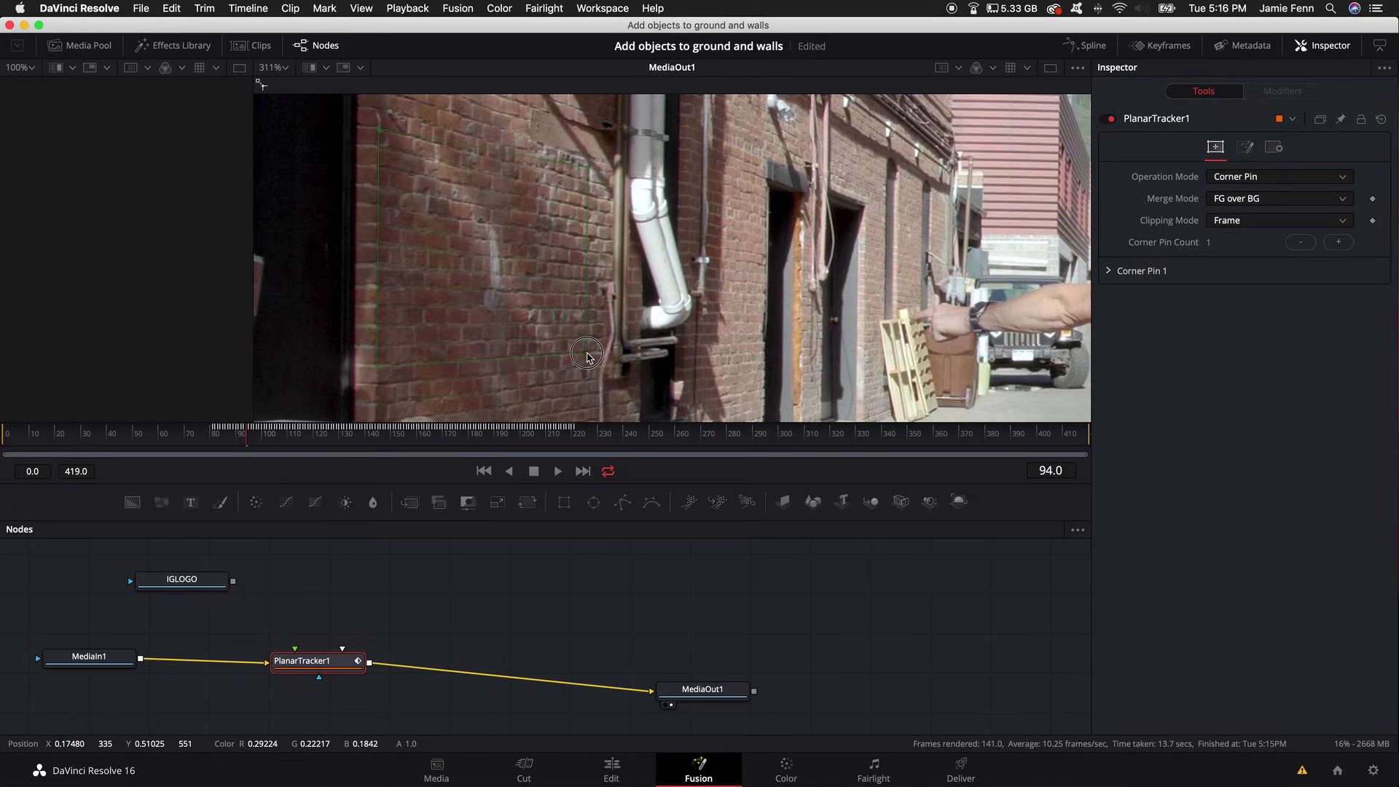
scroll(589, 314, down, 3)
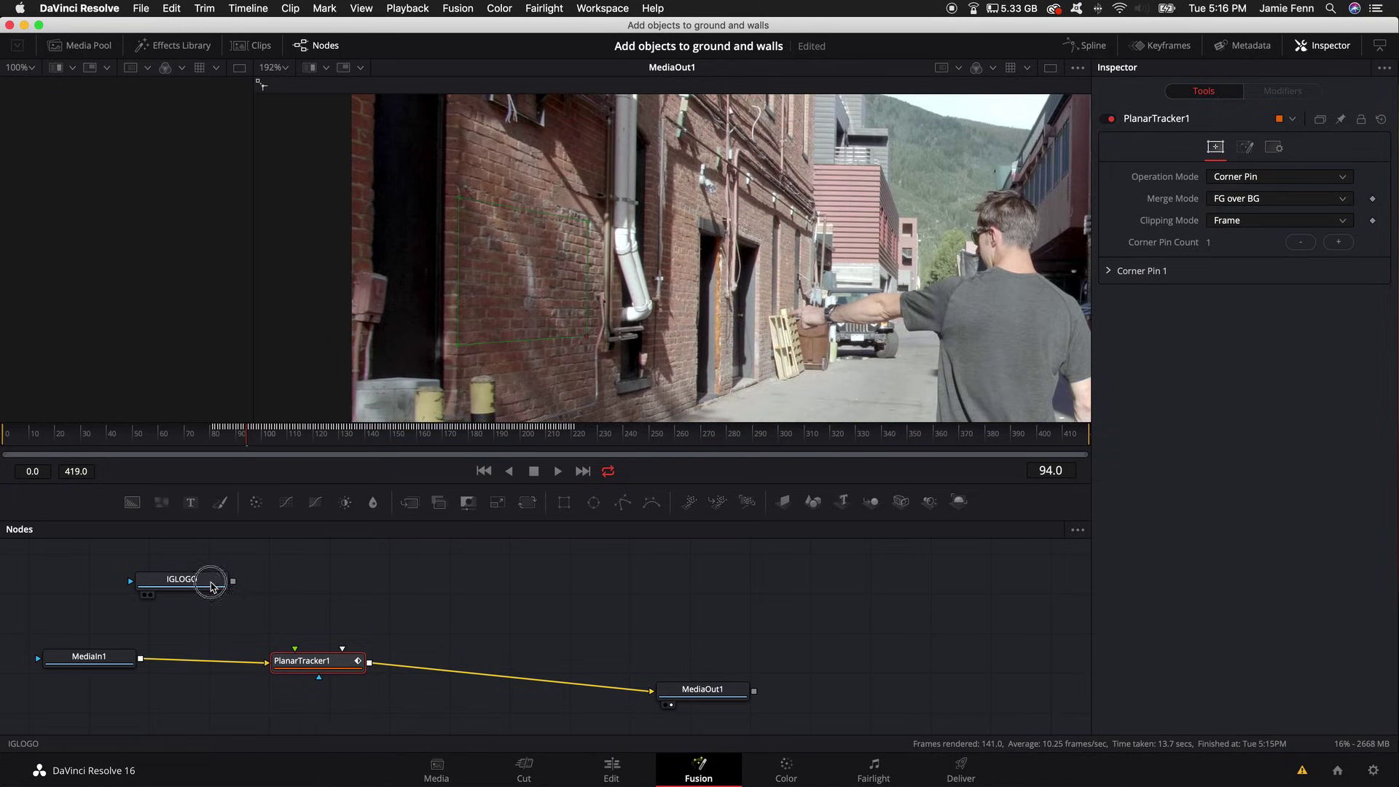
- Connect IGLOGO to PlanarTracker1's corner pin input and play back from frame 78 to check it
click(182, 579)
drag(233, 583, 295, 652)
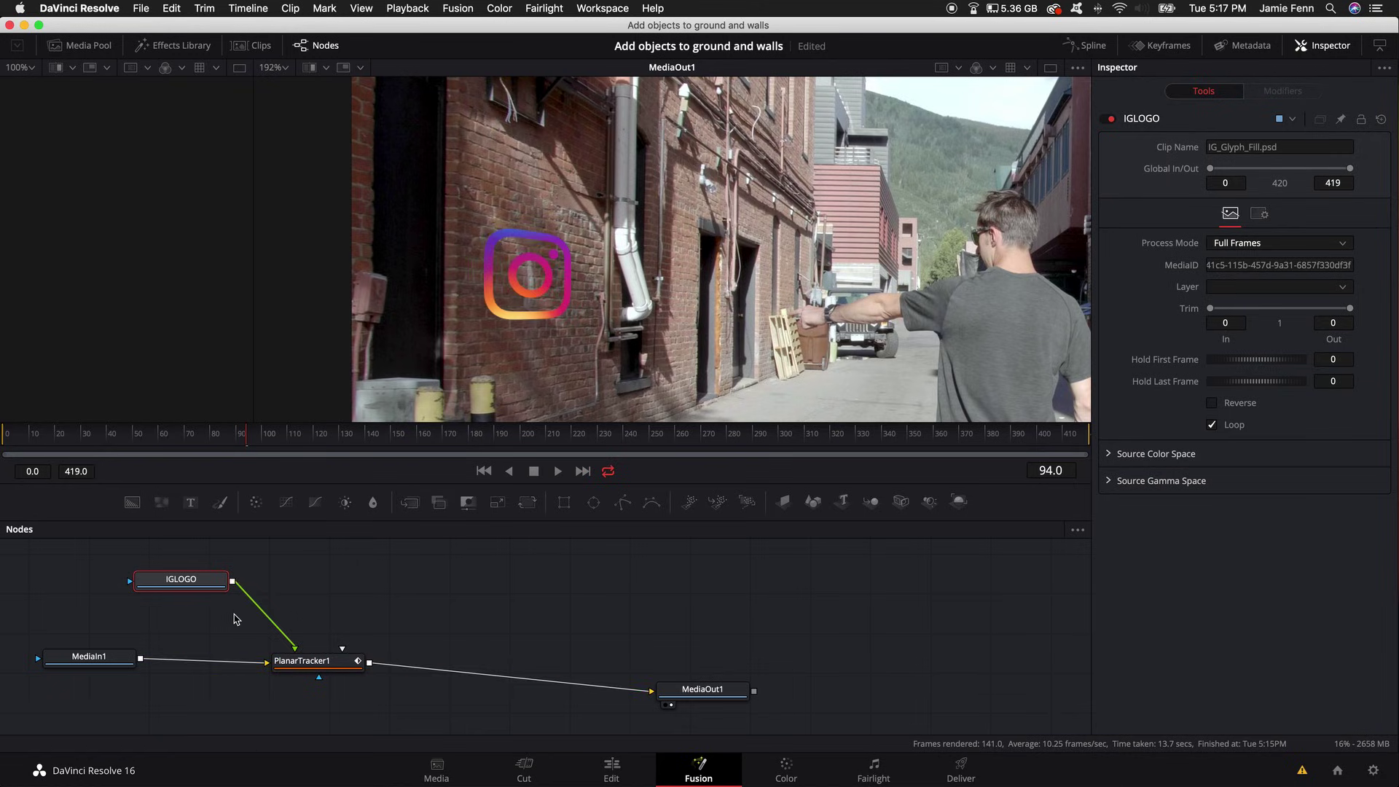
scroll(655, 274, down, 3)
mouse_move(245, 439)
mouse_down()
mouse_move(206, 446)
mouse_move(225, 446)
mouse_up()
click(301, 661)
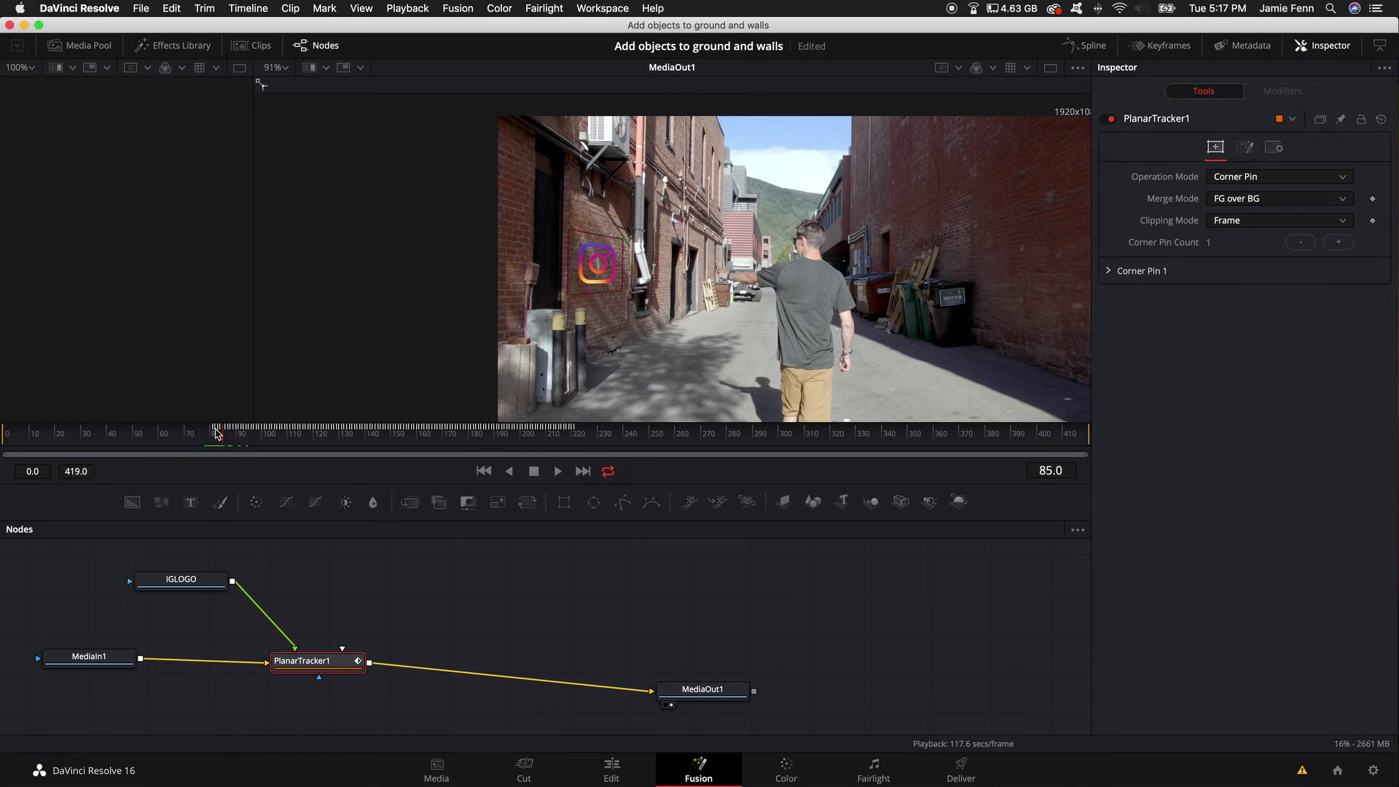
key(space)
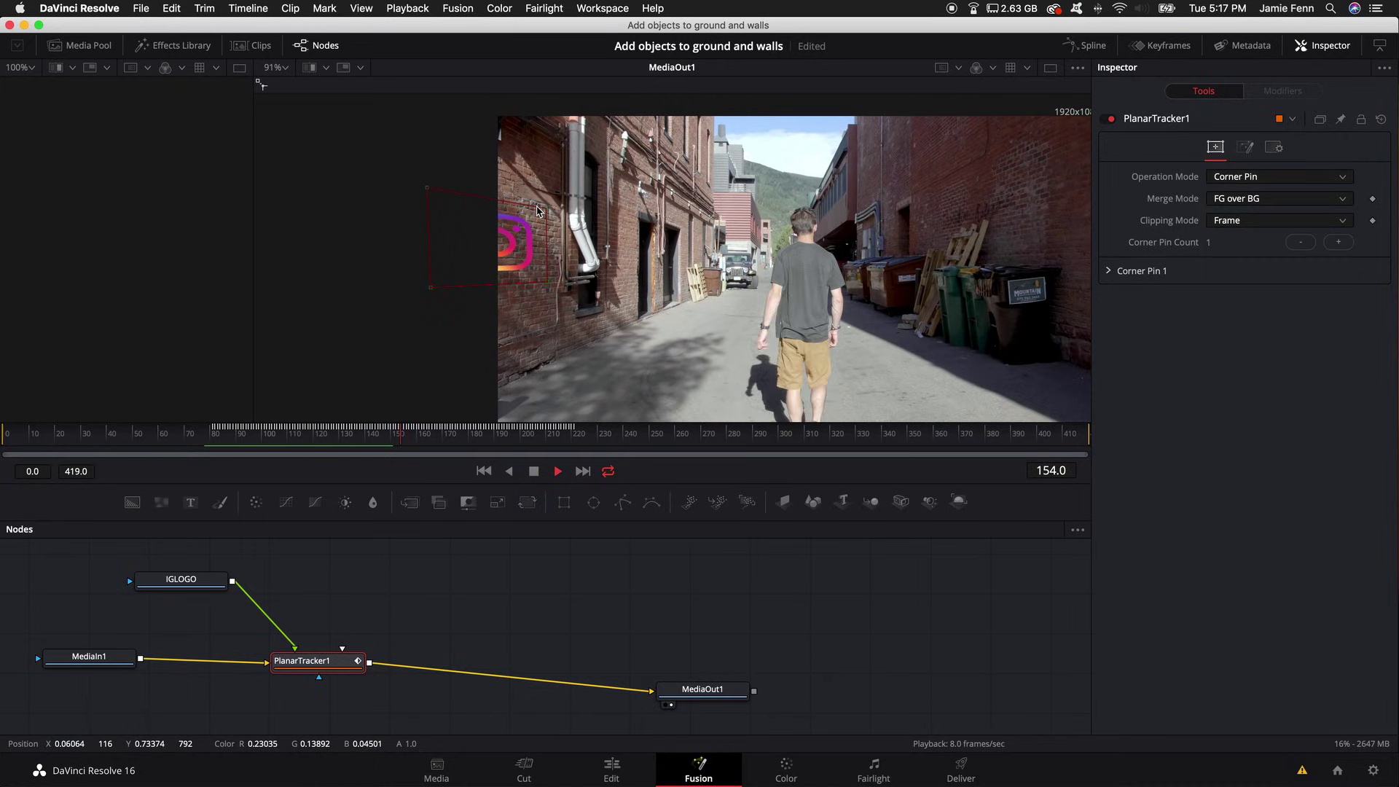
key(space)
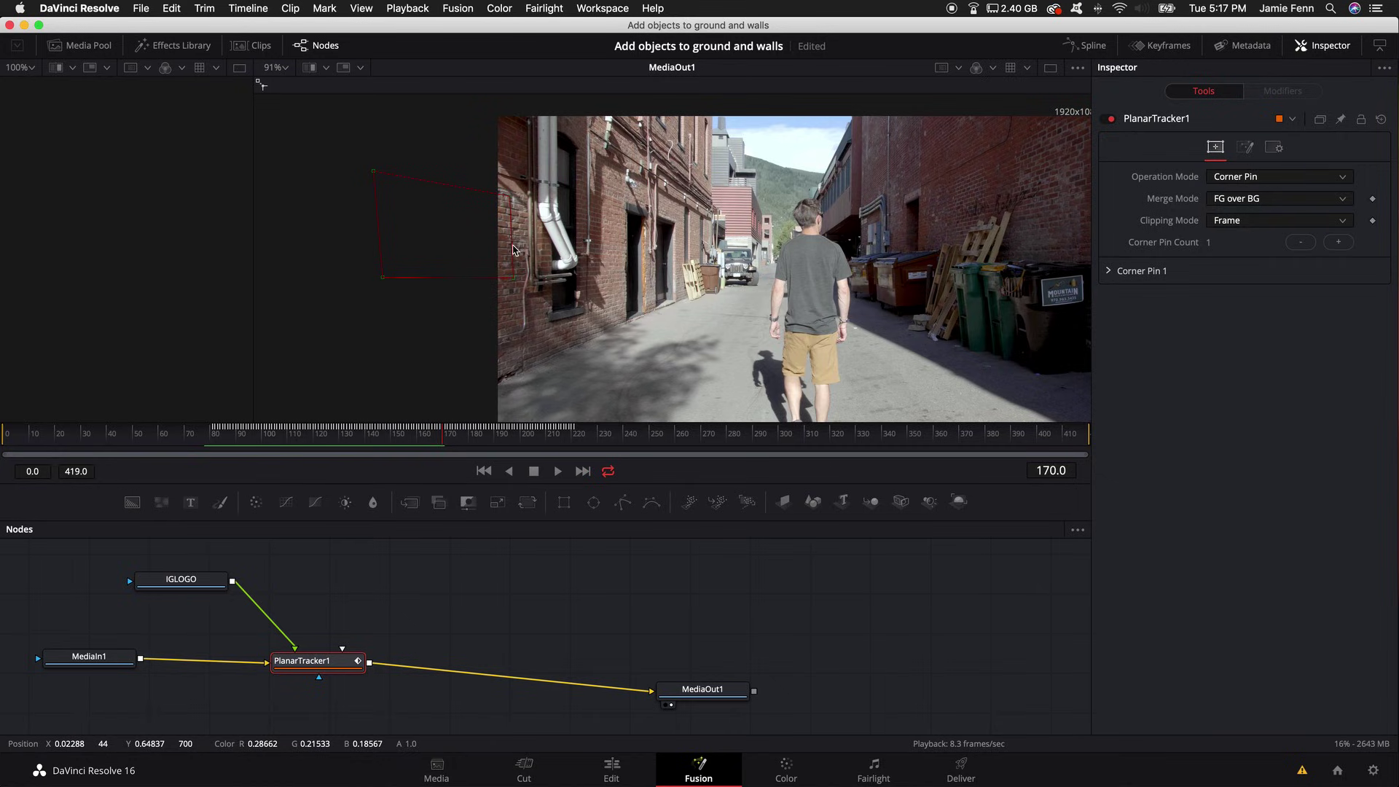
drag(448, 436, 218, 443)
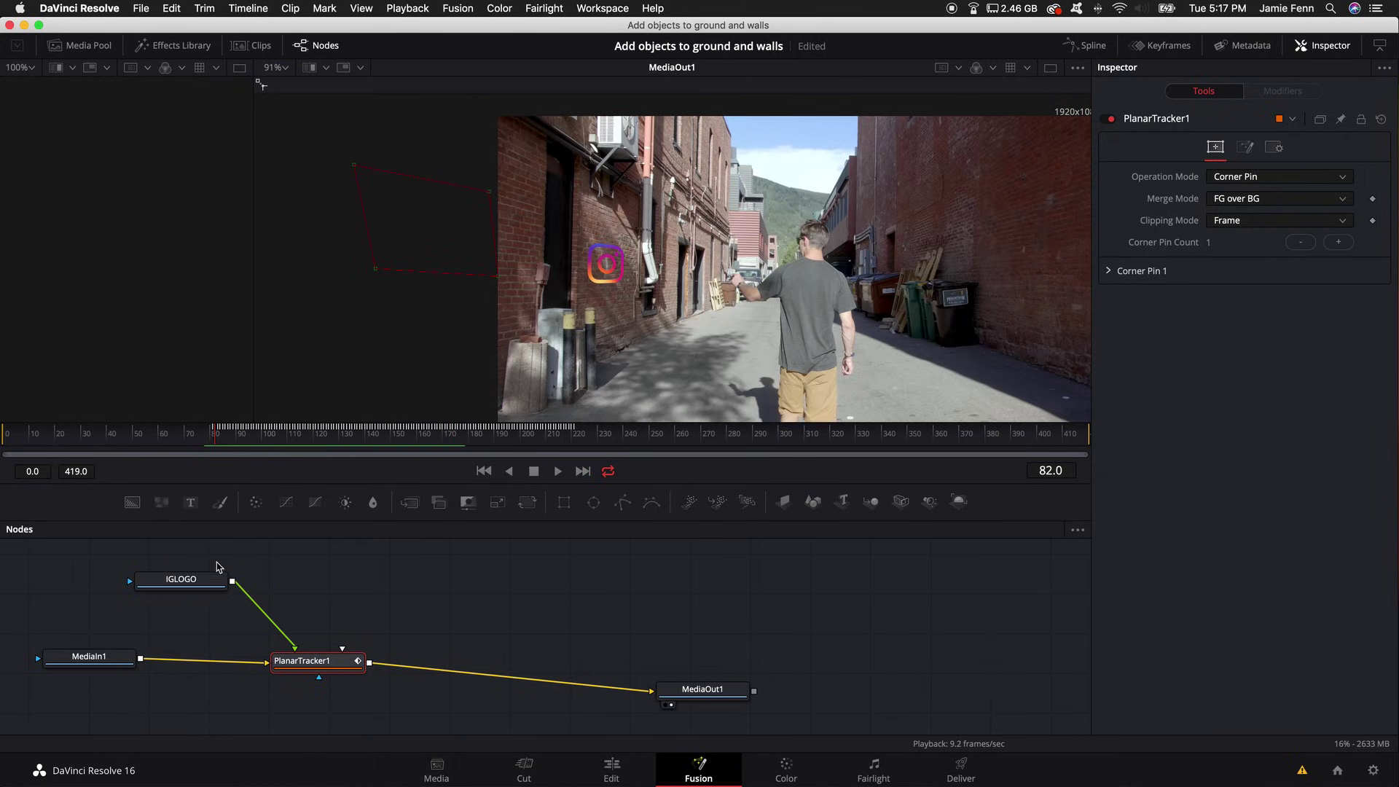
scroll(621, 288, up, 4)
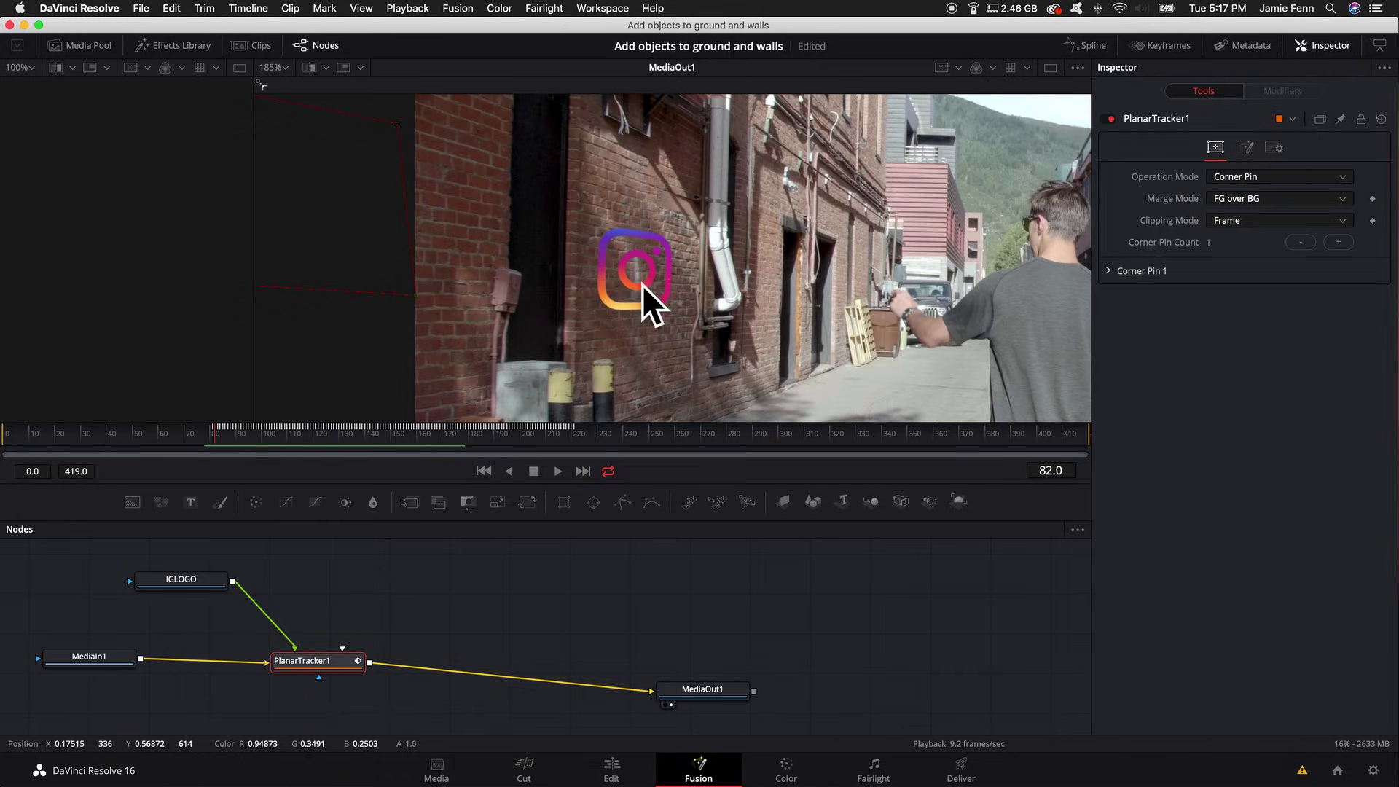
- Add a Drop Shadow node after the IGLOGO node
click(175, 577)
key(shift+space)
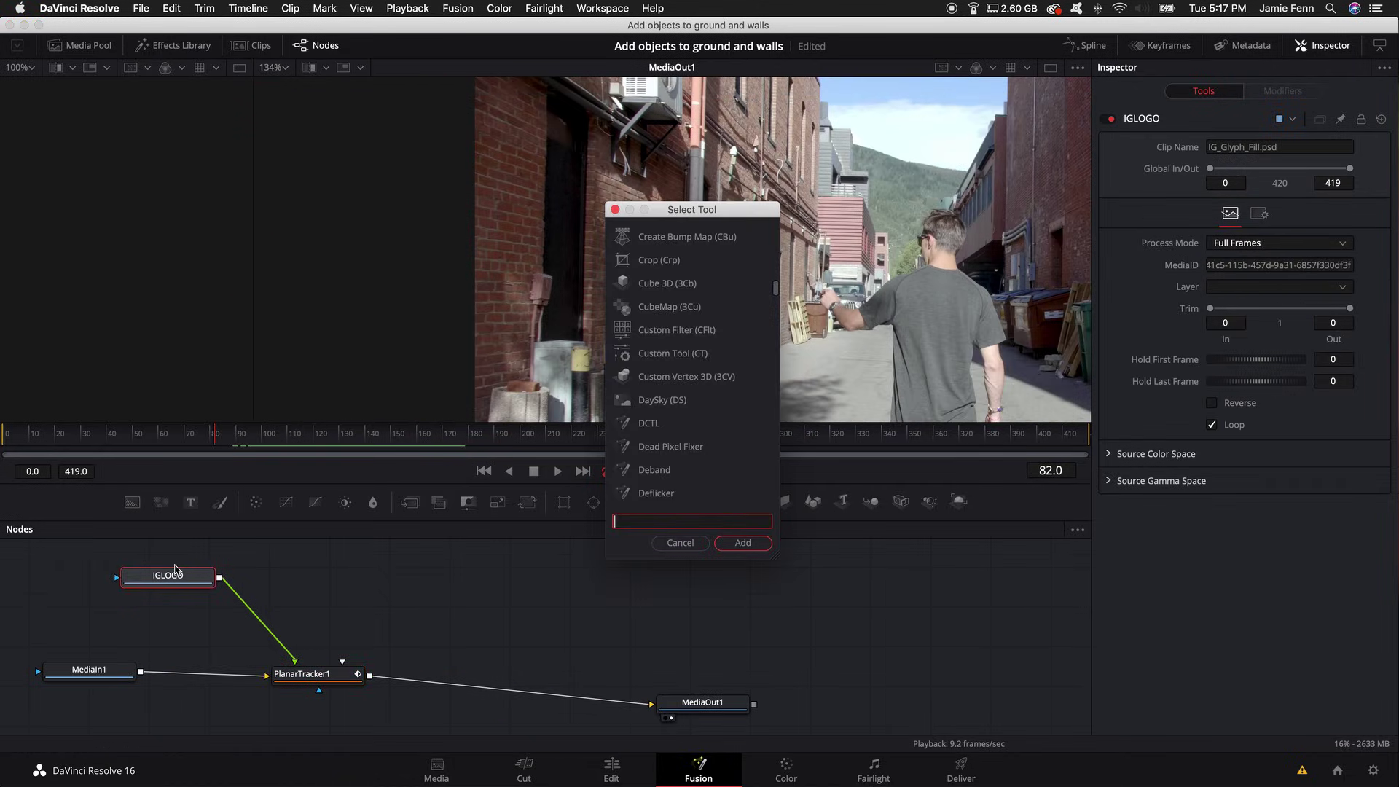
text(drop)
key(Return)
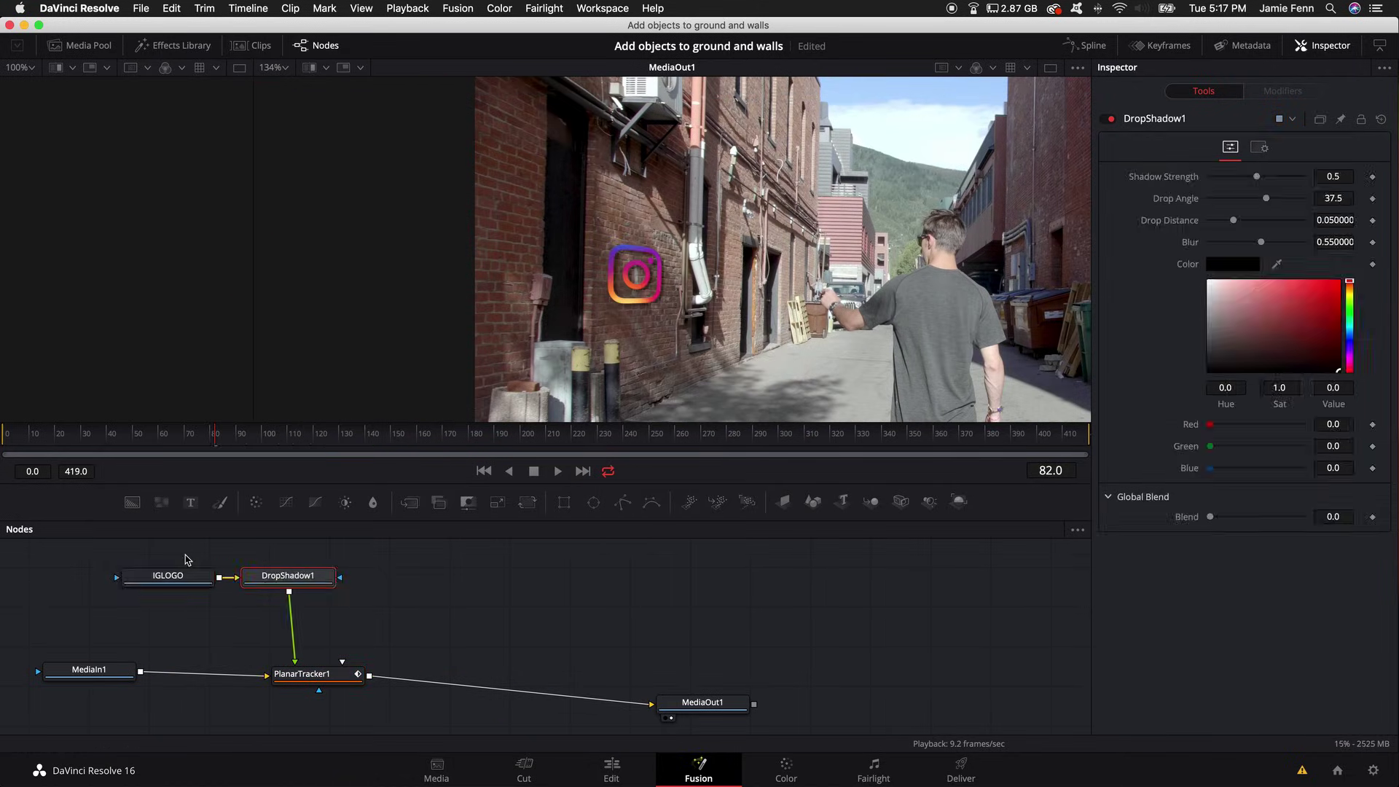
scroll(630, 285, up, 3)
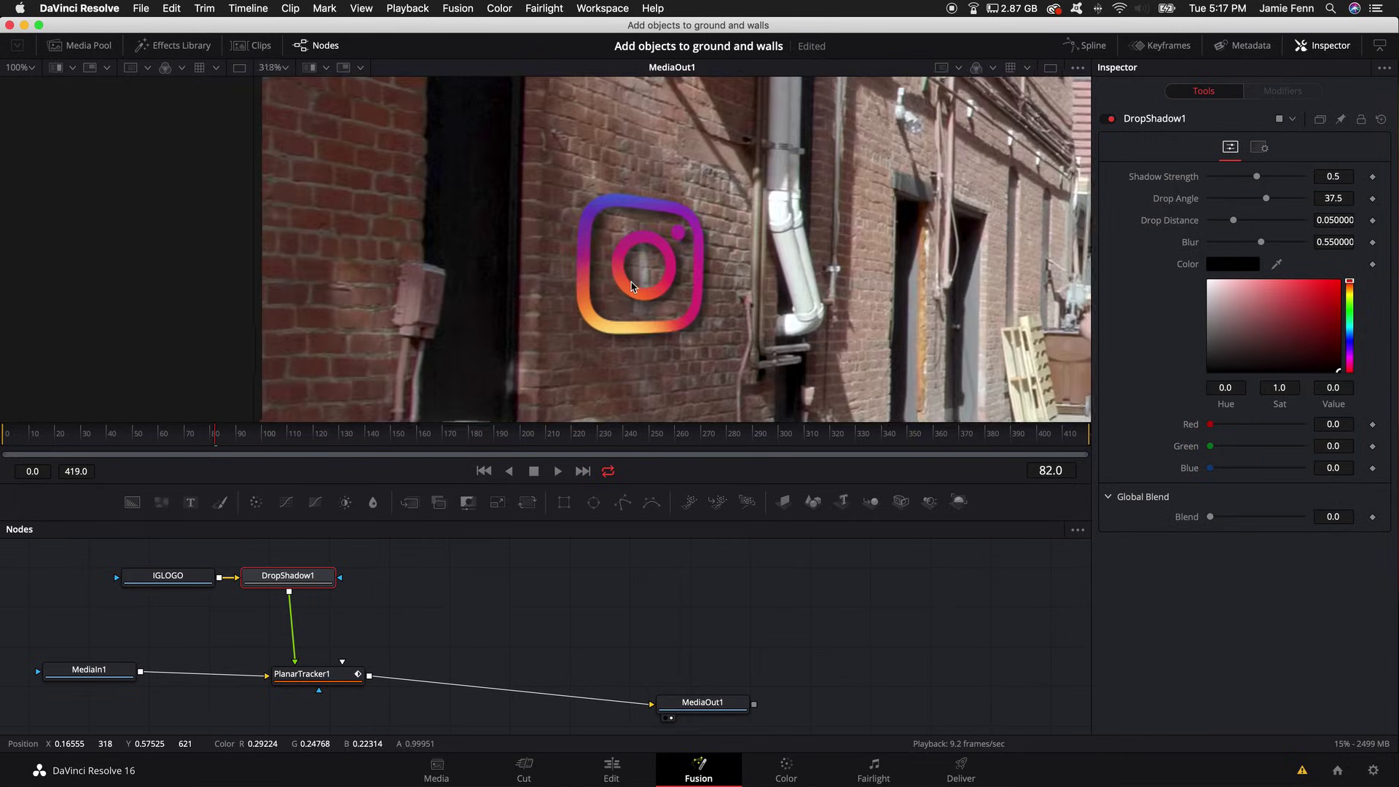
- Set DropShadow1's Shadow Strength to 0.5 and Drop Angle to 180
mouse_move(1257, 176)
mouse_down()
mouse_move(1236, 180)
mouse_move(1276, 176)
mouse_move(1285, 204)
mouse_move(1300, 203)
mouse_up()
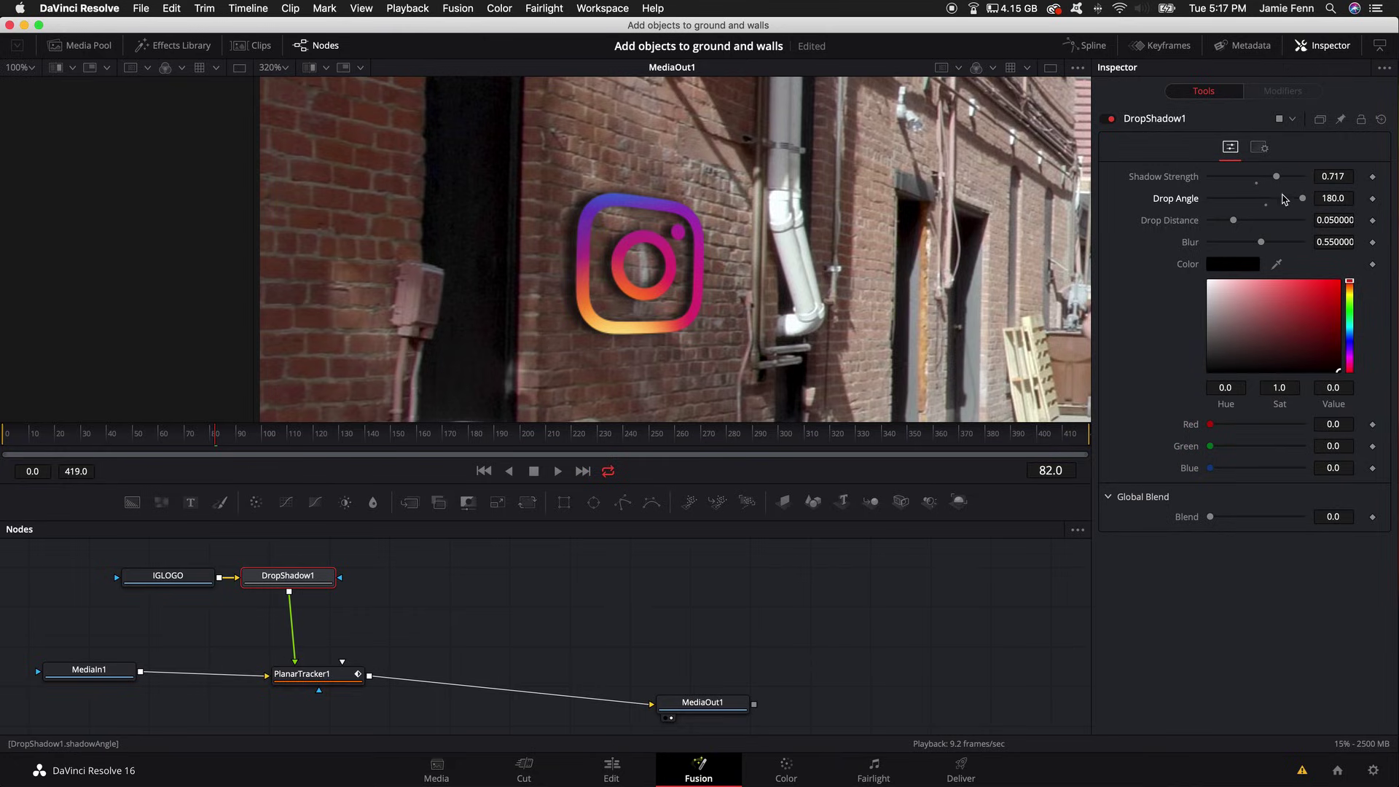
drag(1301, 199, 1249, 201)
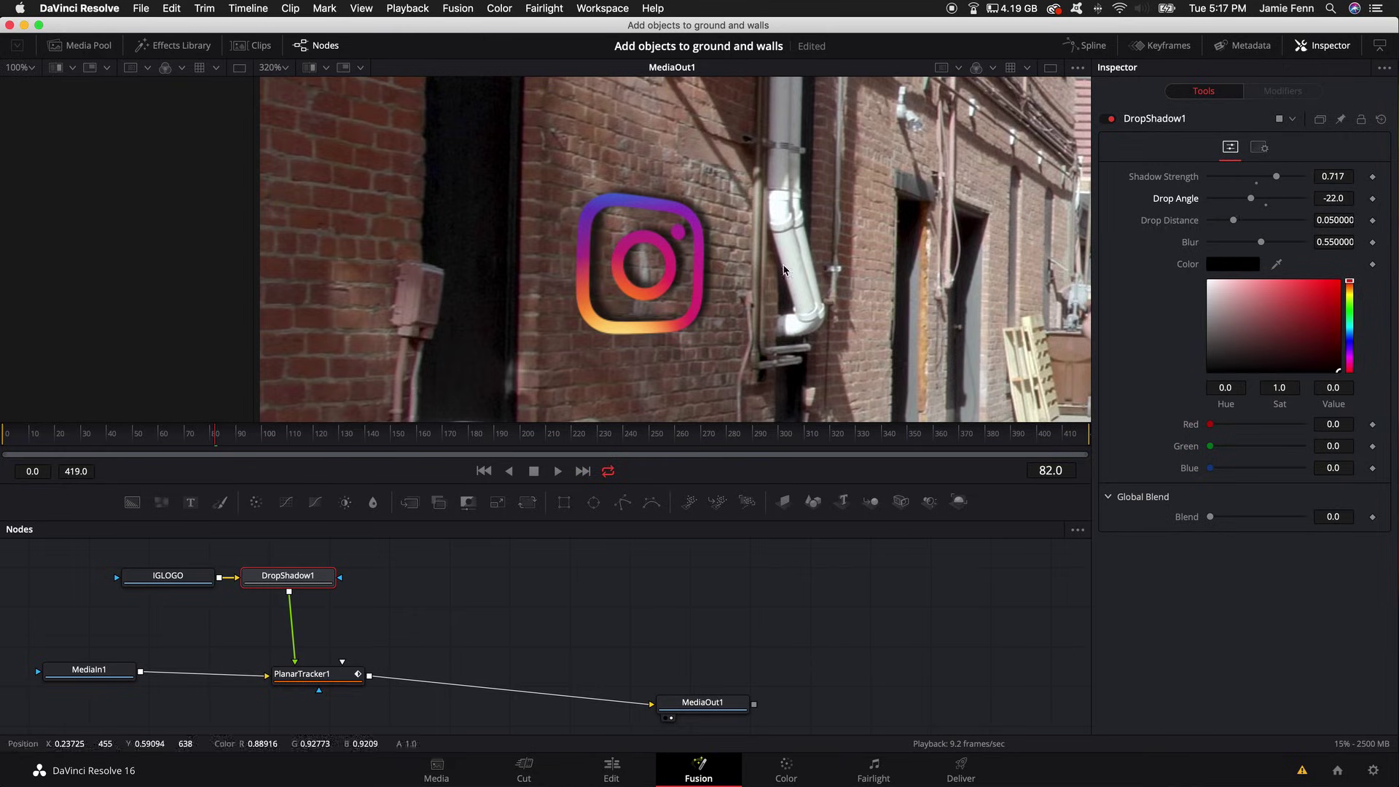
scroll(874, 285, down, 2)
scroll(885, 284, down, 2)
scroll(907, 283, down, 2)
middle_click(912, 282)
drag(1277, 177, 1230, 184)
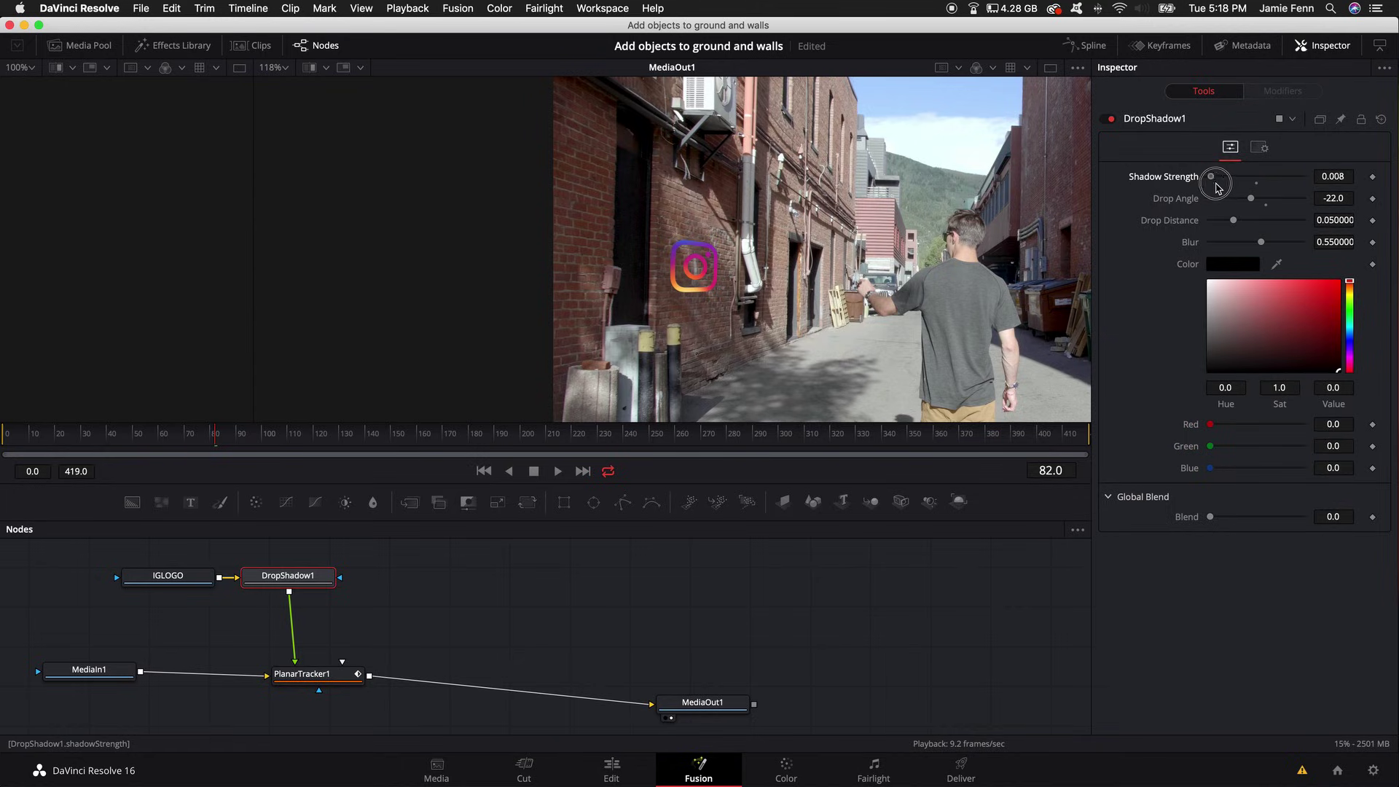
mouse_move(1229, 185)
mouse_down()
mouse_move(1256, 178)
mouse_move(1264, 222)
mouse_up()
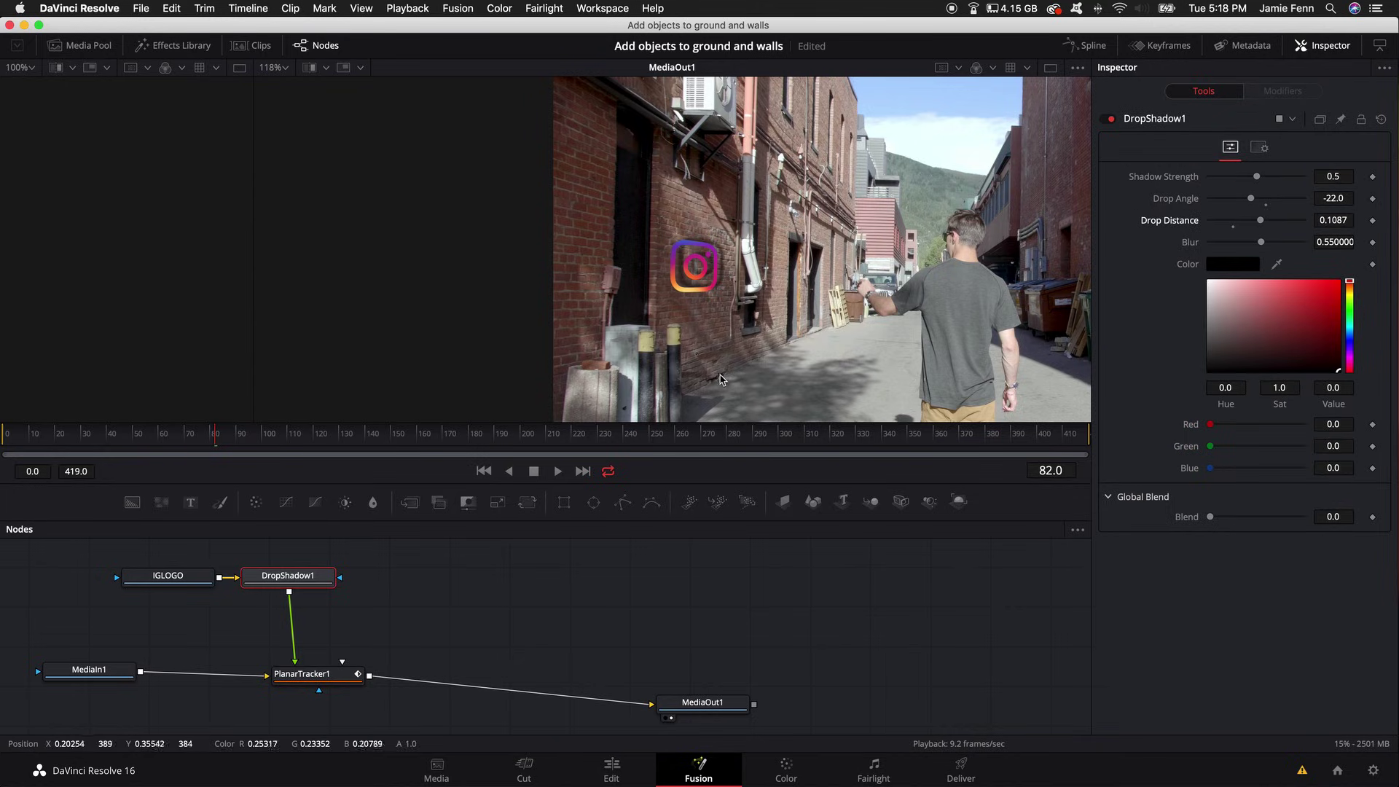
drag(1251, 198, 1301, 198)
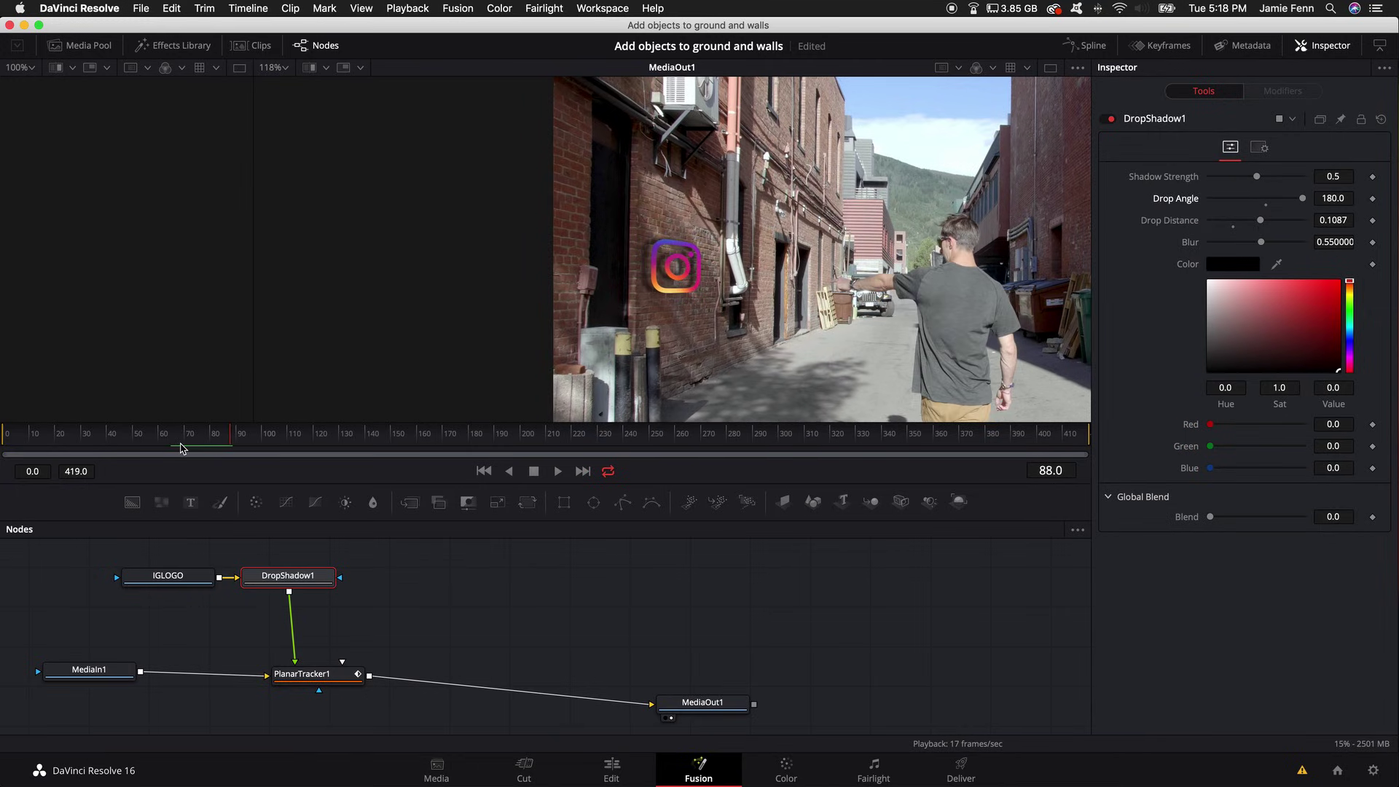
mouse_move(287, 576)
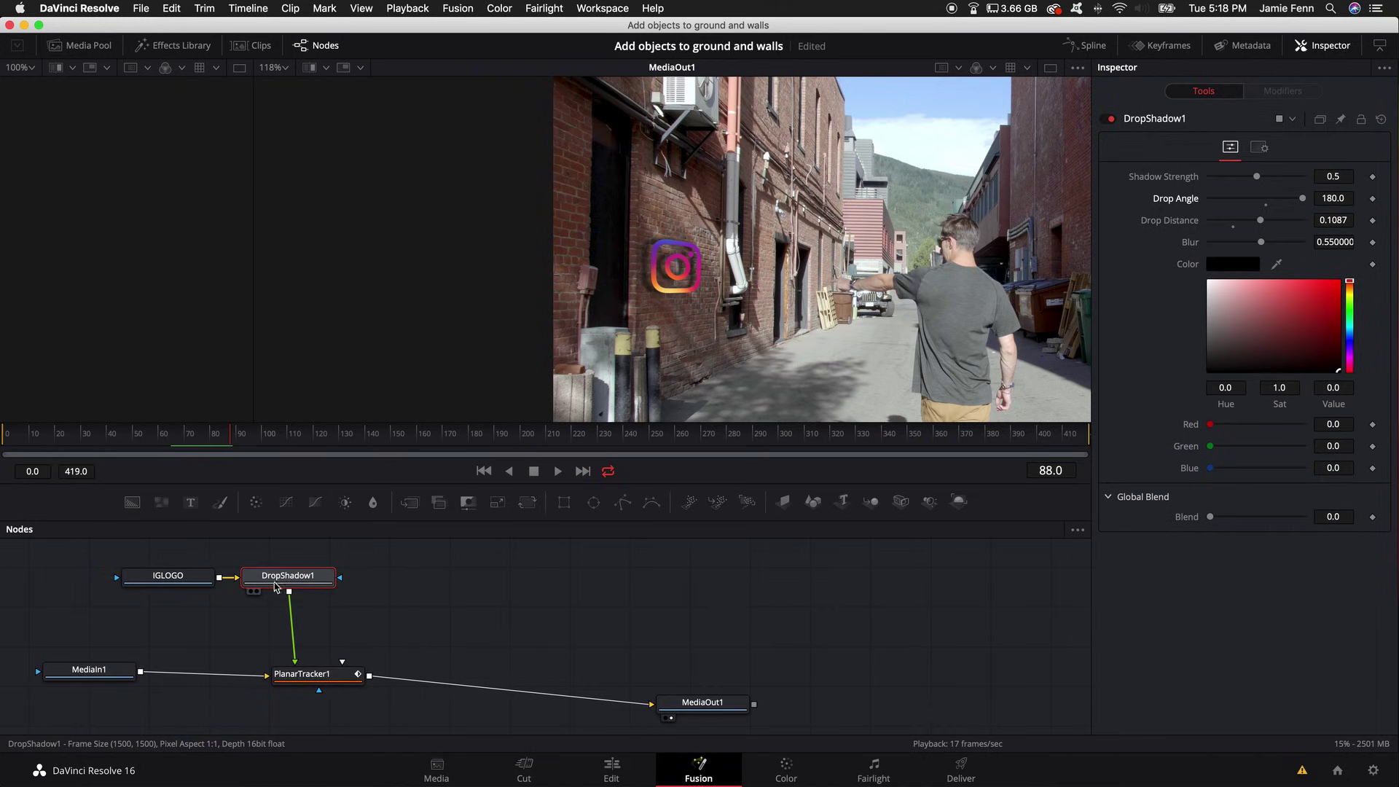
- Rearrange the logo and shadow nodes and insert a Transform after DropShadow1
mouse_move(325, 584)
mouse_down()
mouse_move(290, 607)
mouse_move(311, 625)
mouse_up()
drag(173, 576, 174, 589)
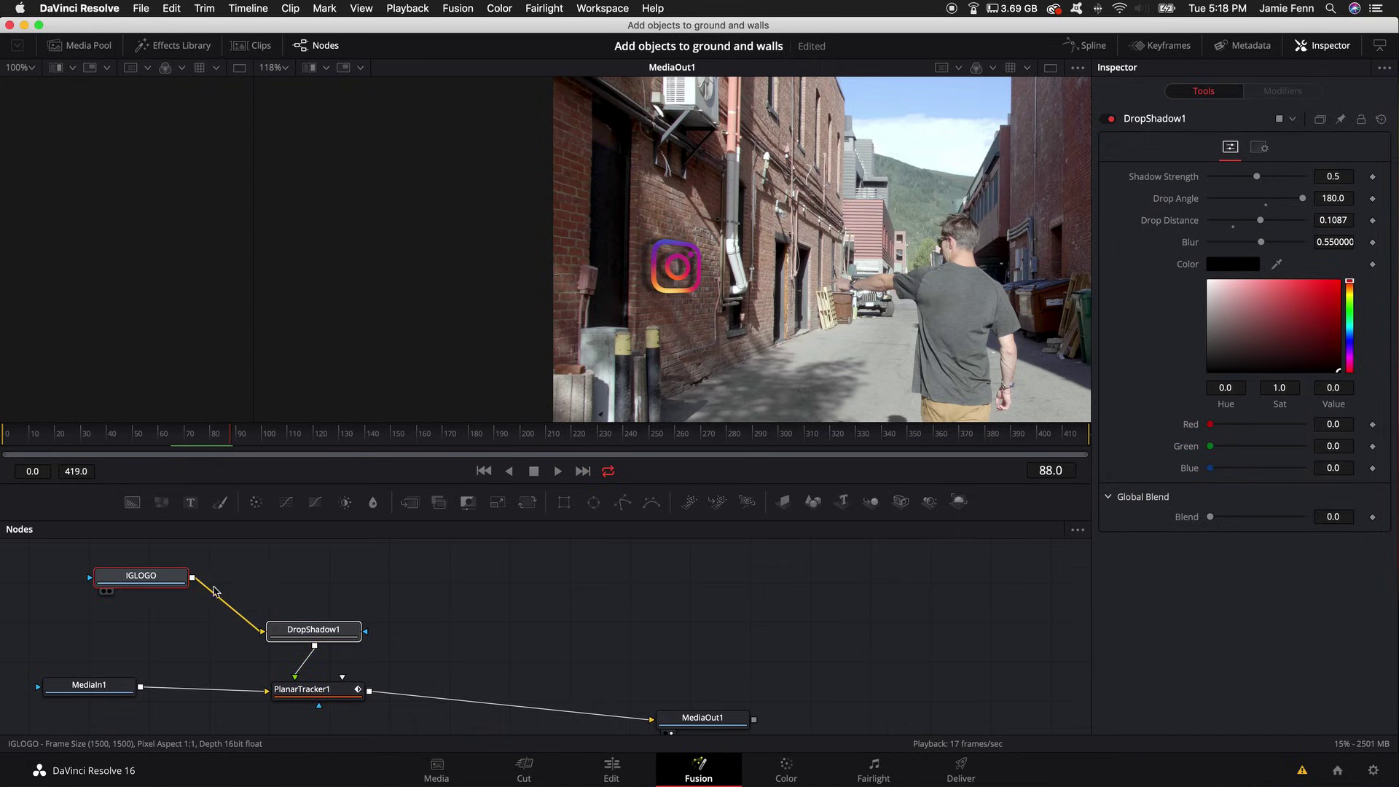
drag(313, 631, 291, 586)
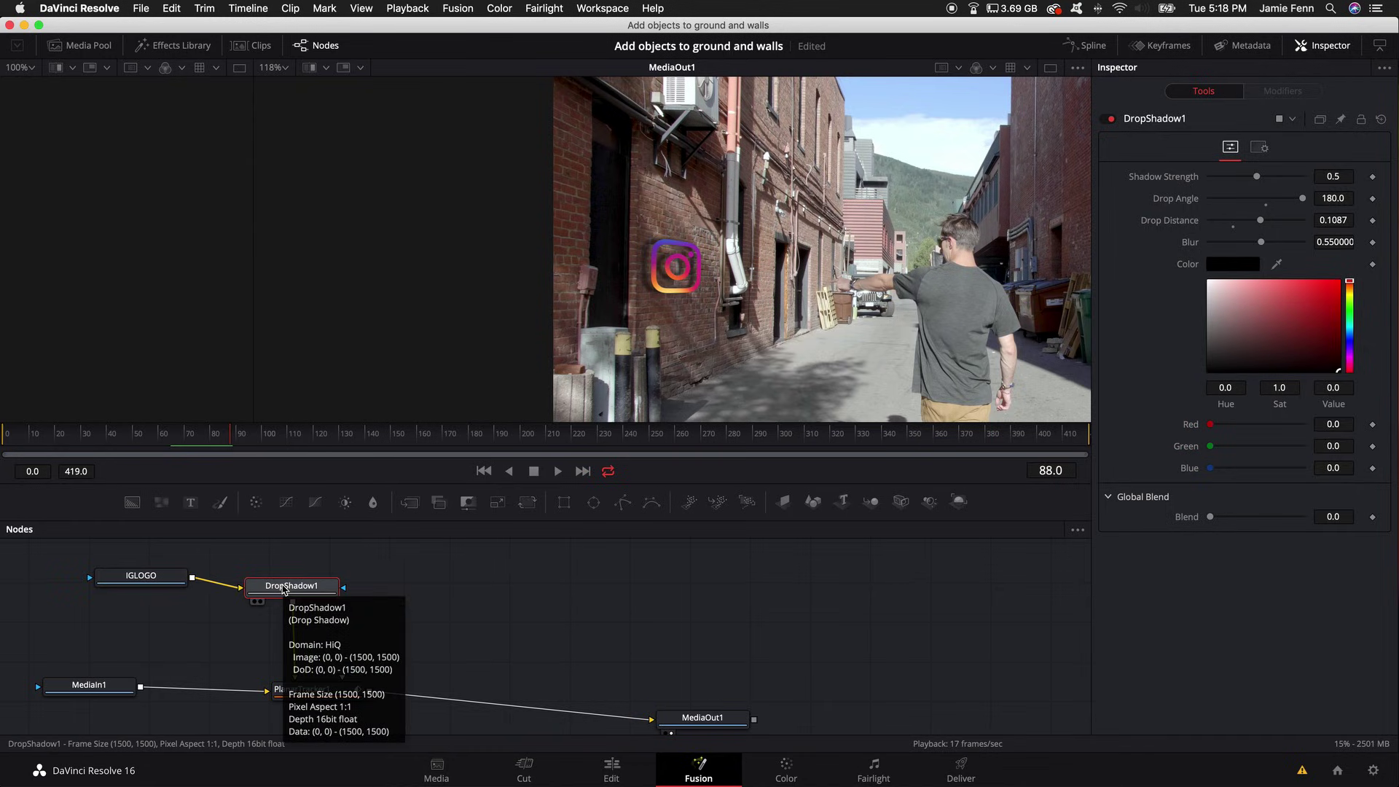
key(shift+space)
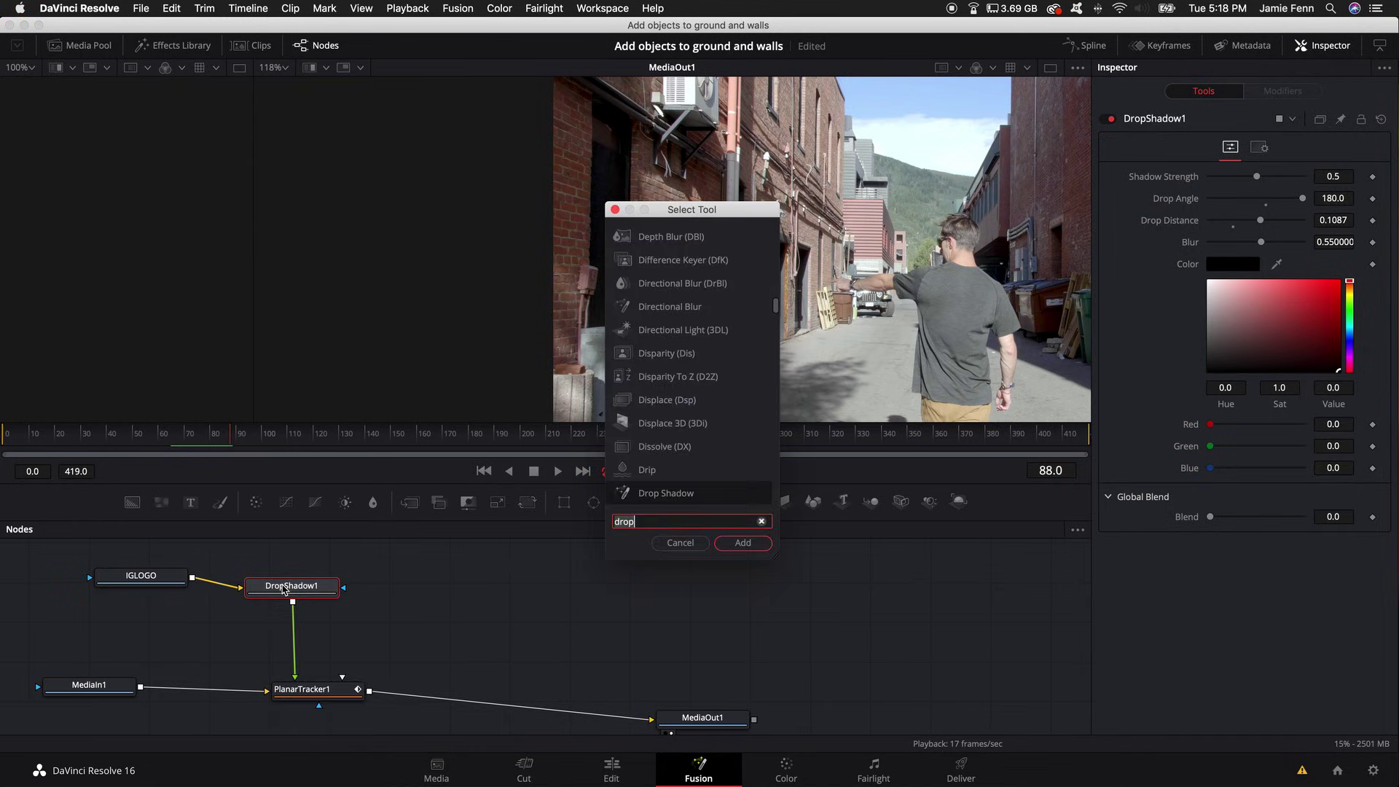
text(tran)
key(Return)
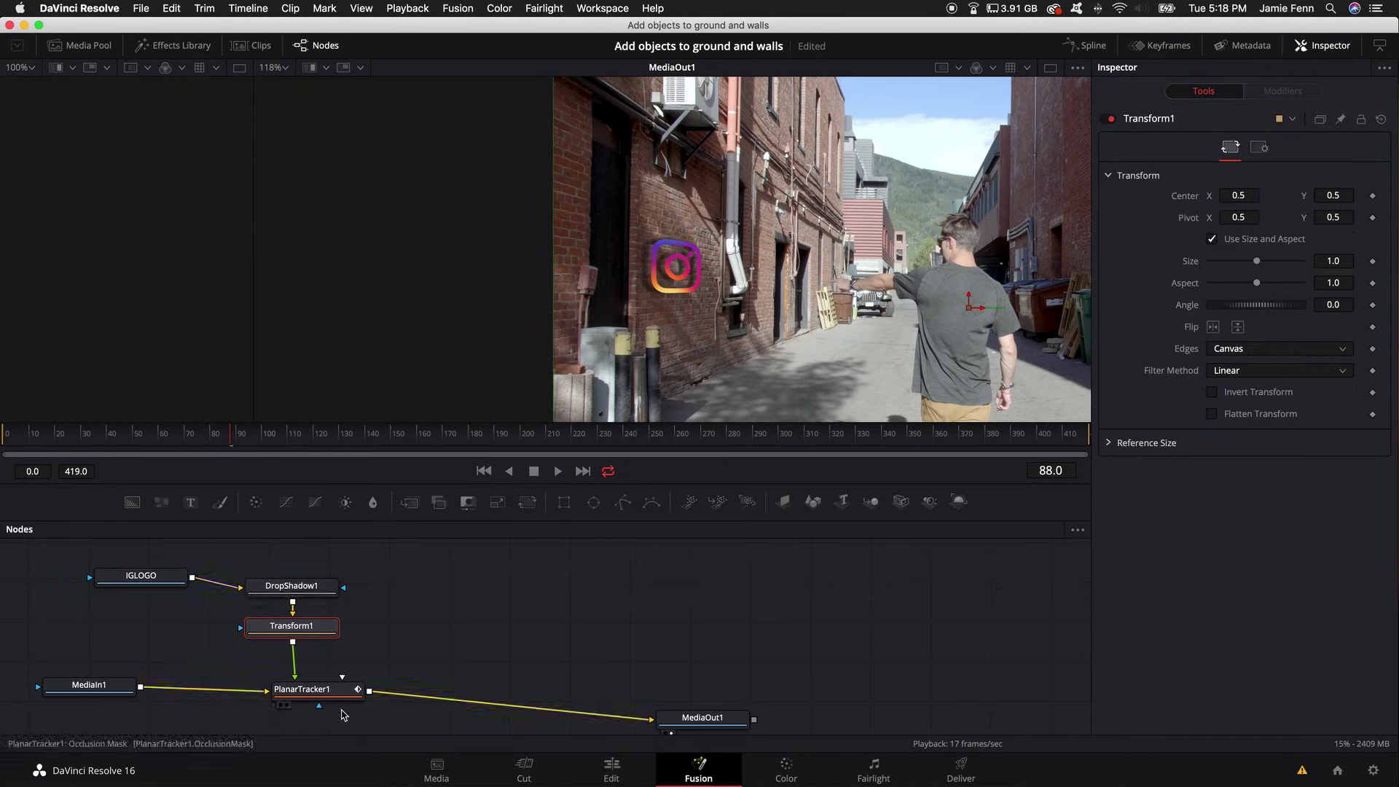
- Keyframe Transform1's Size so the logo grows from 0 at frame 79 to full size
mouse_move(1257, 261)
mouse_down()
mouse_move(1244, 261)
mouse_move(1257, 261)
mouse_up()
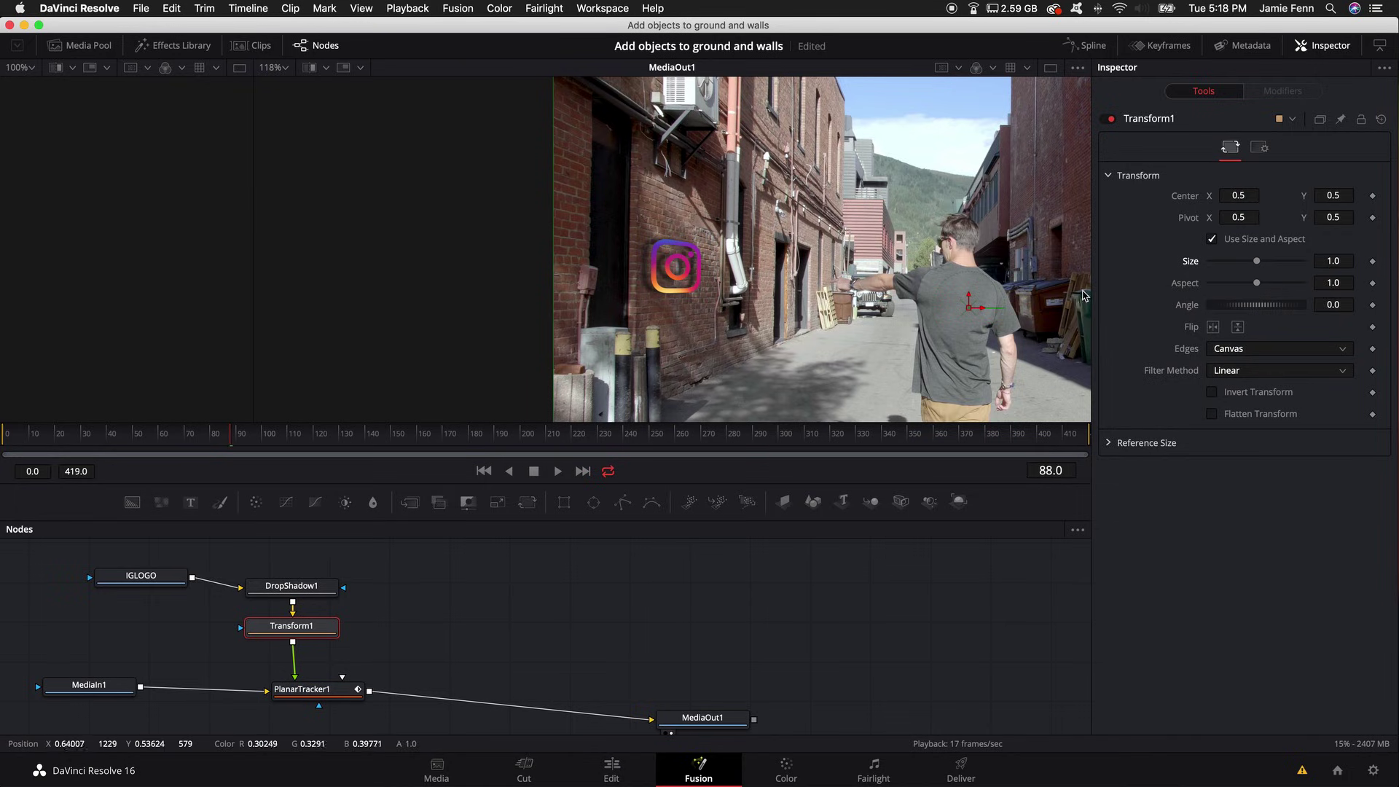
key(Left)
key(Left)
key(Left)
key(Right)
key(Right)
key(Right)
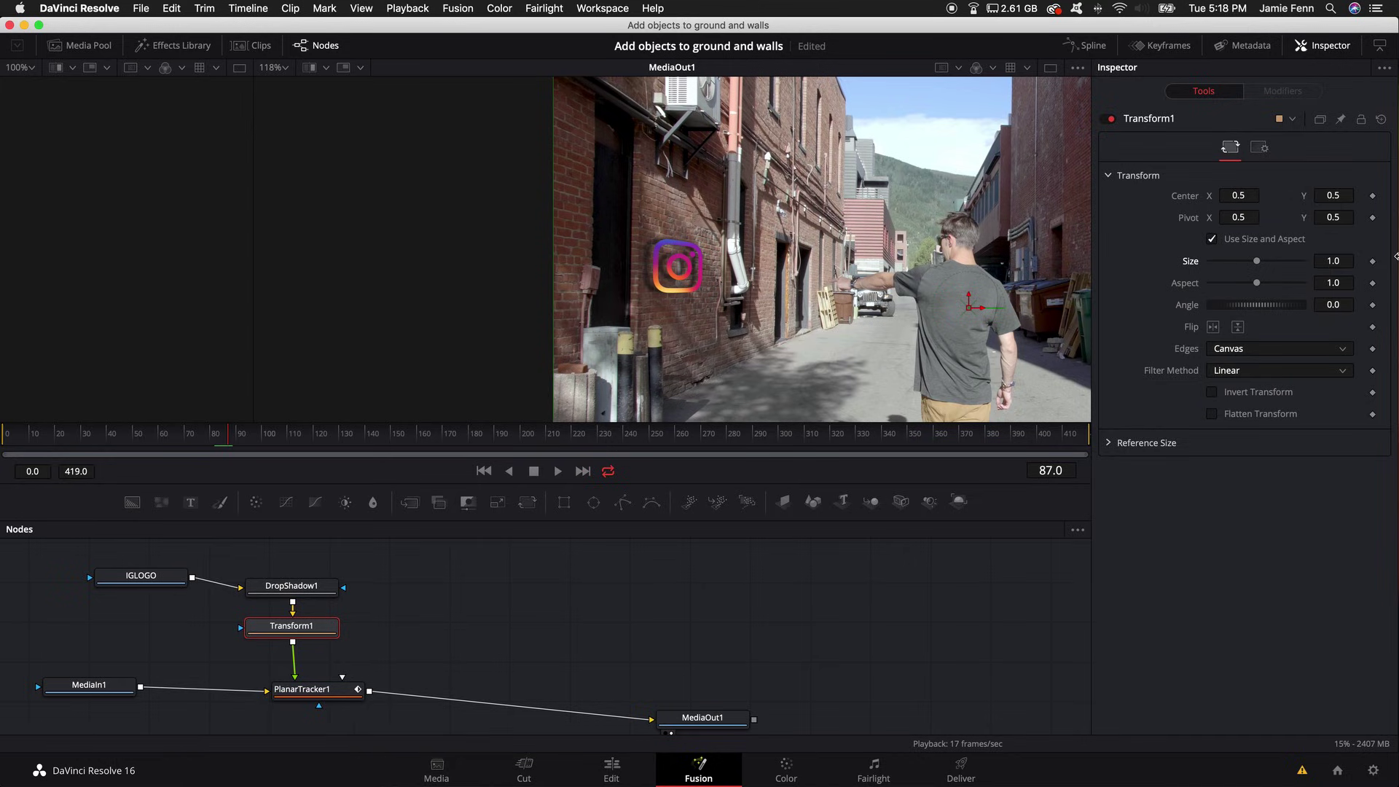
click(1374, 263)
key(Left)
key(Left)
key(Left)
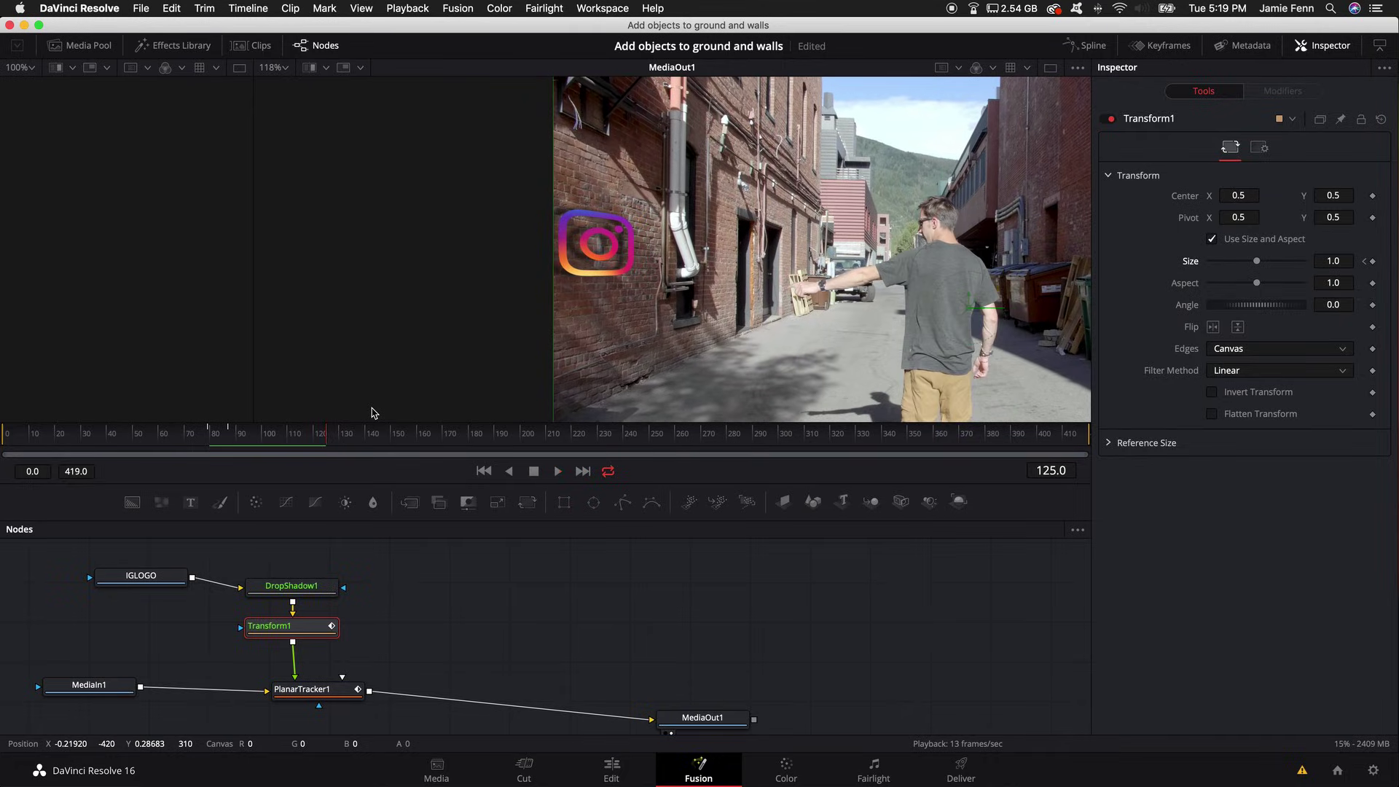
scroll(820, 251, down, 3)
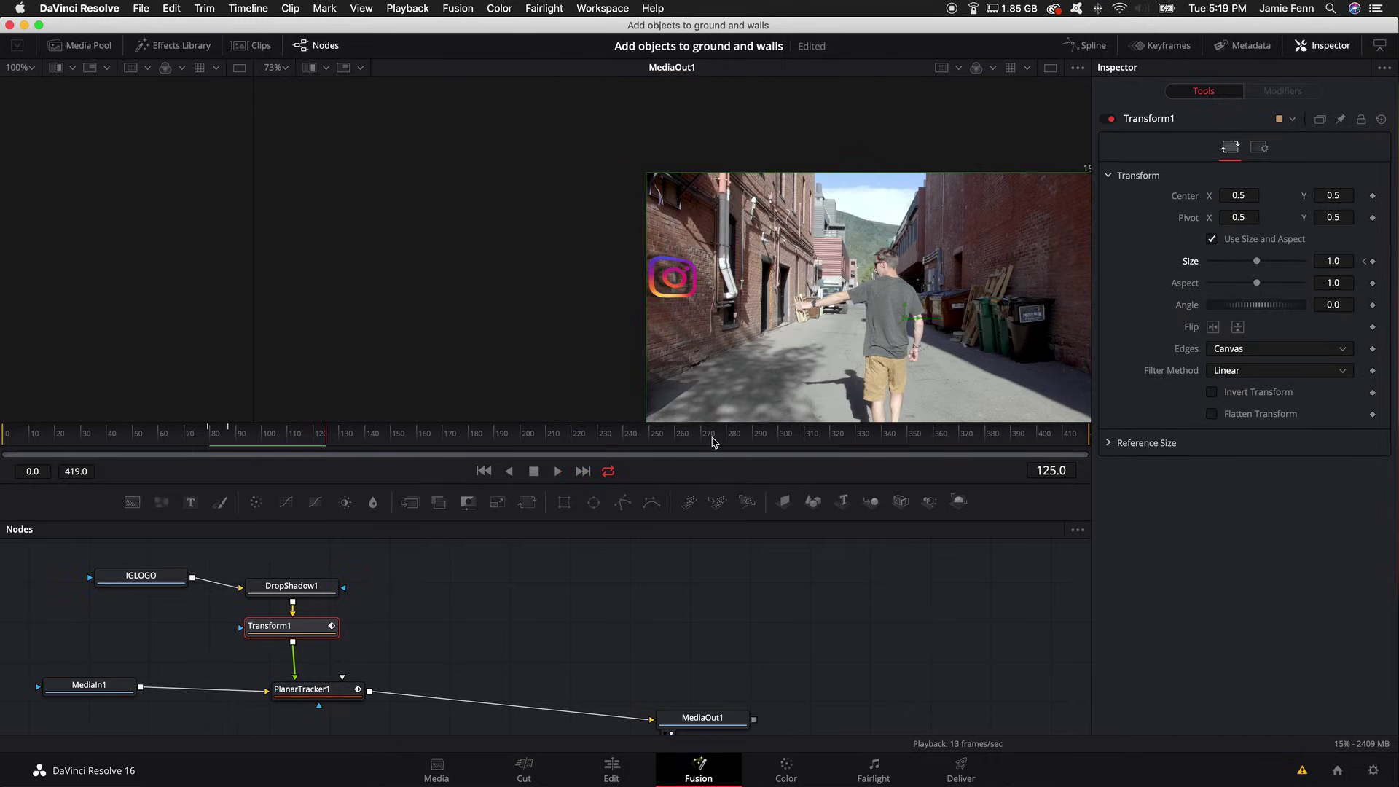
- Recentre the viewer, move IGLOGO up-left, and inspect the DropShadow1 and Transform1 settings
drag(711, 328, 657, 328)
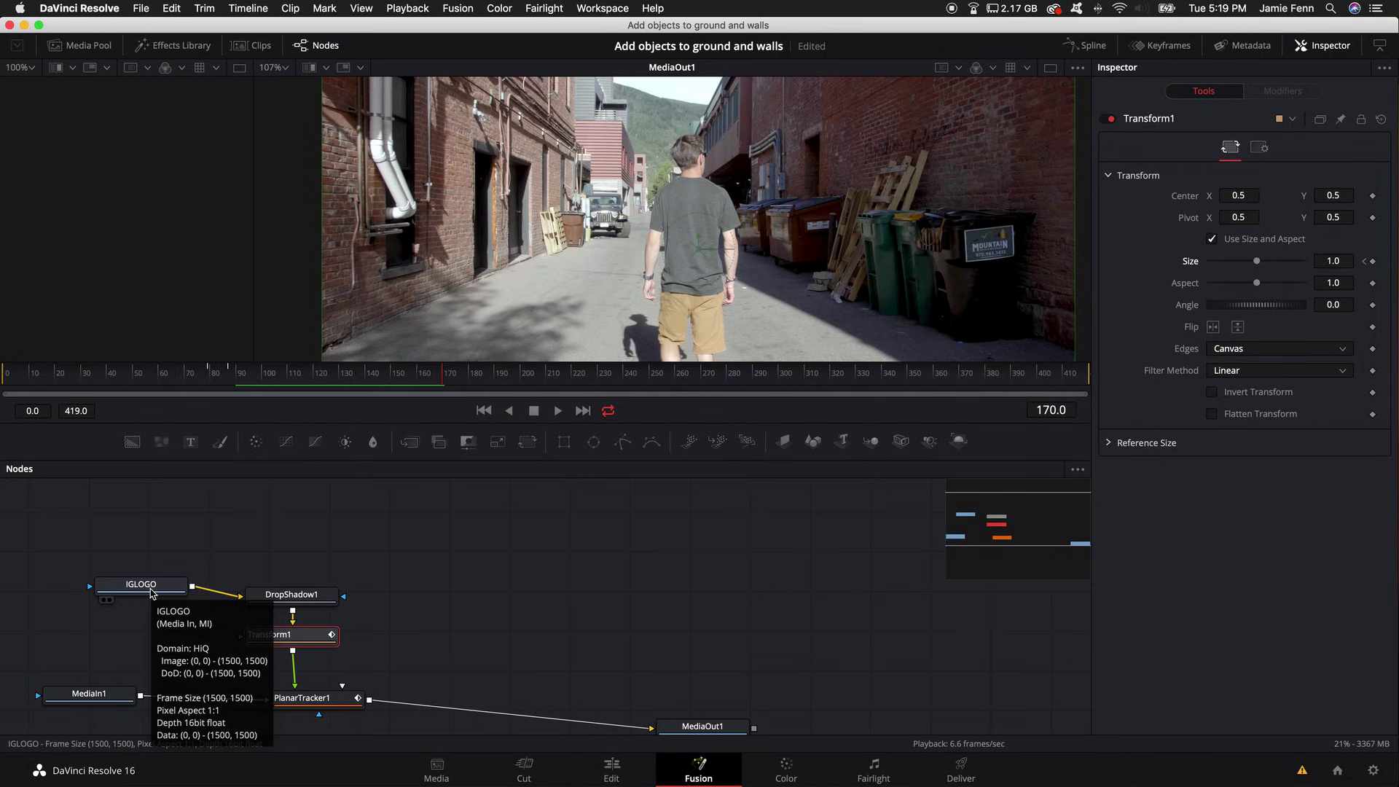
drag(153, 592, 159, 563)
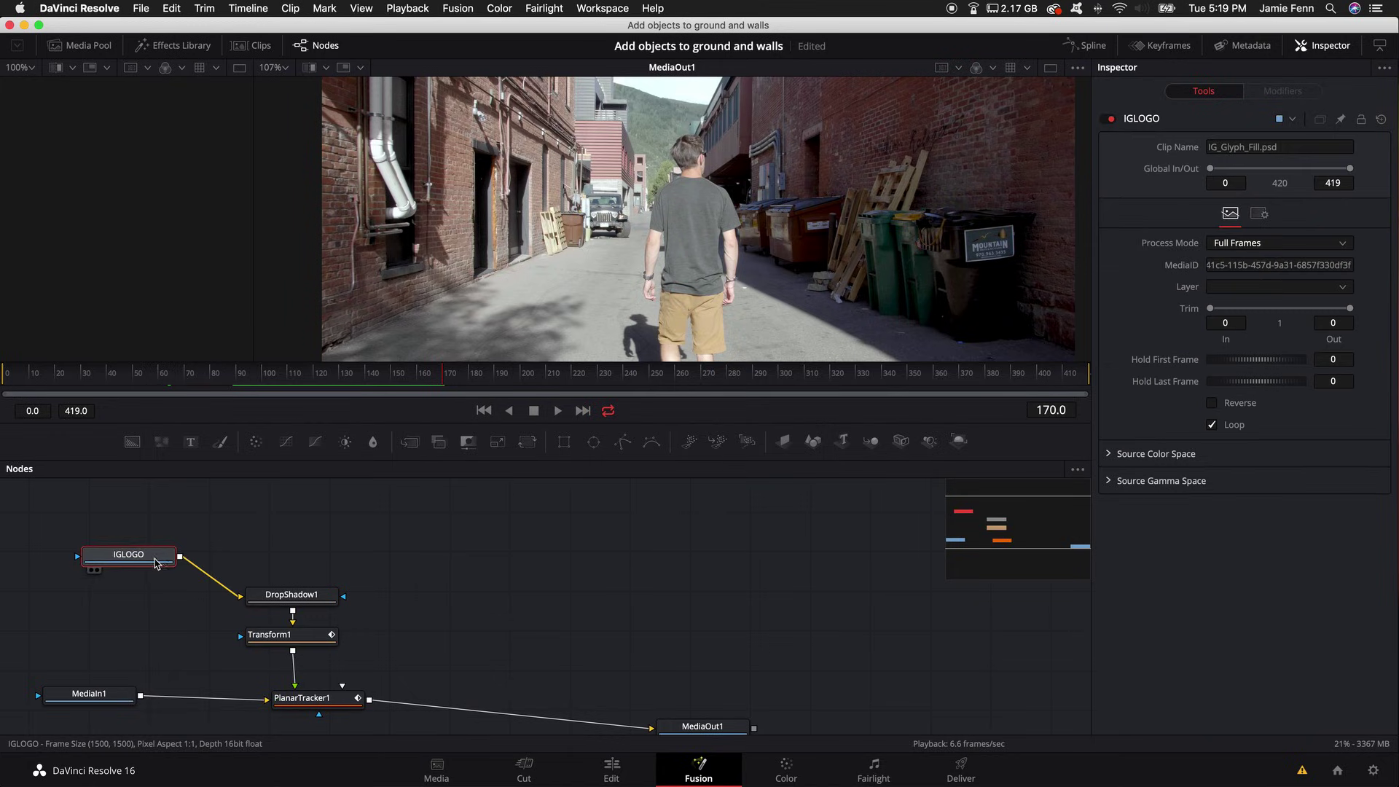
click(275, 597)
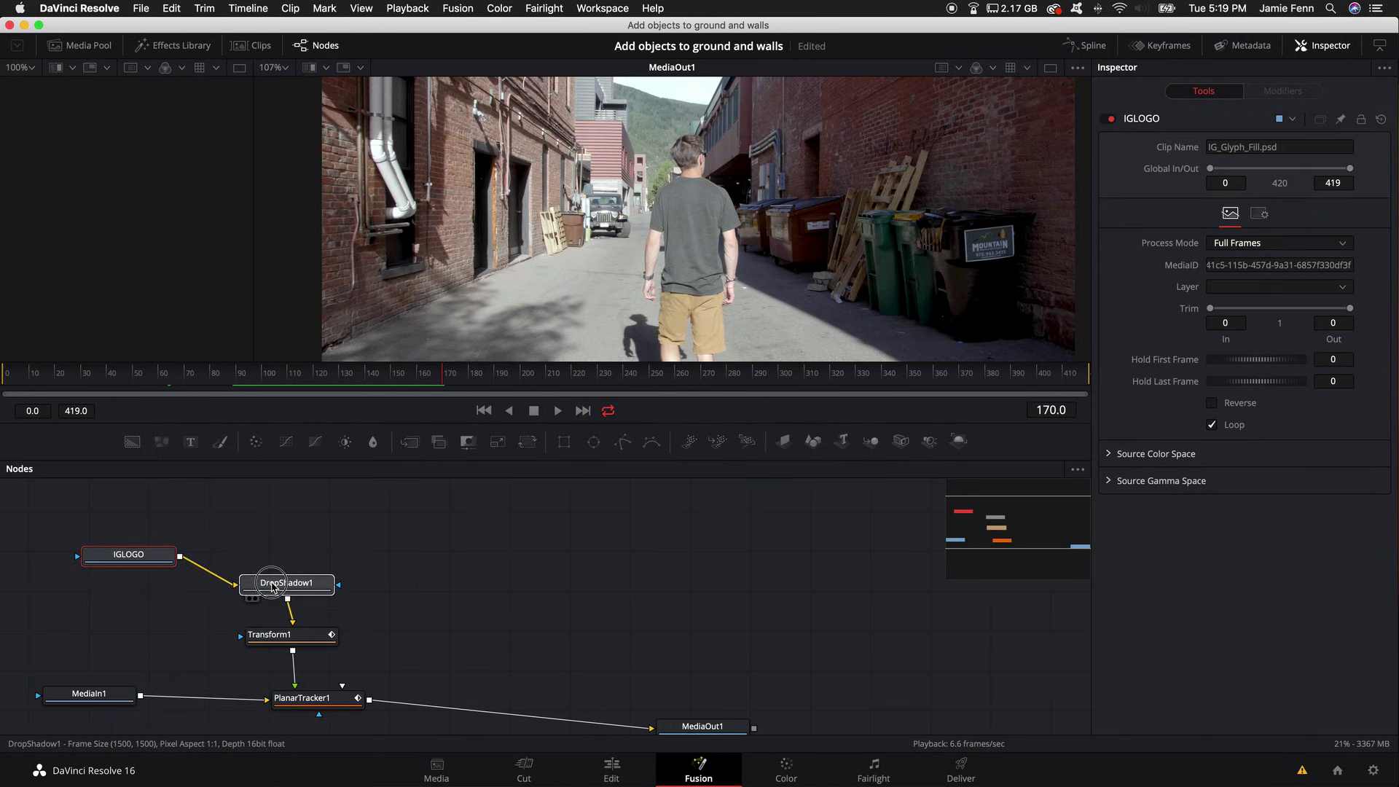
click(277, 646)
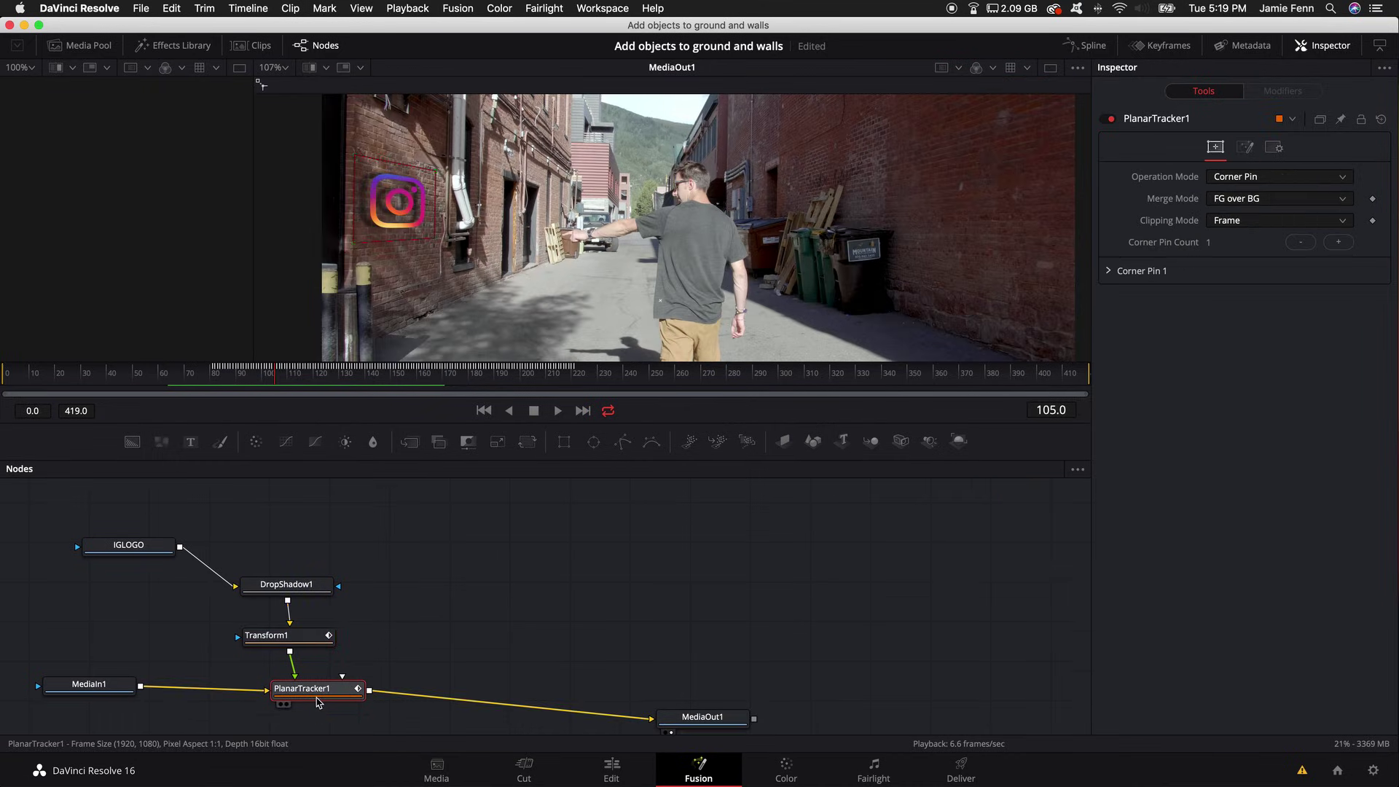
- Set PlanarTracker1's Operation Mode to Track and leave Motion Type at Perspective
click(1281, 178)
click(1246, 197)
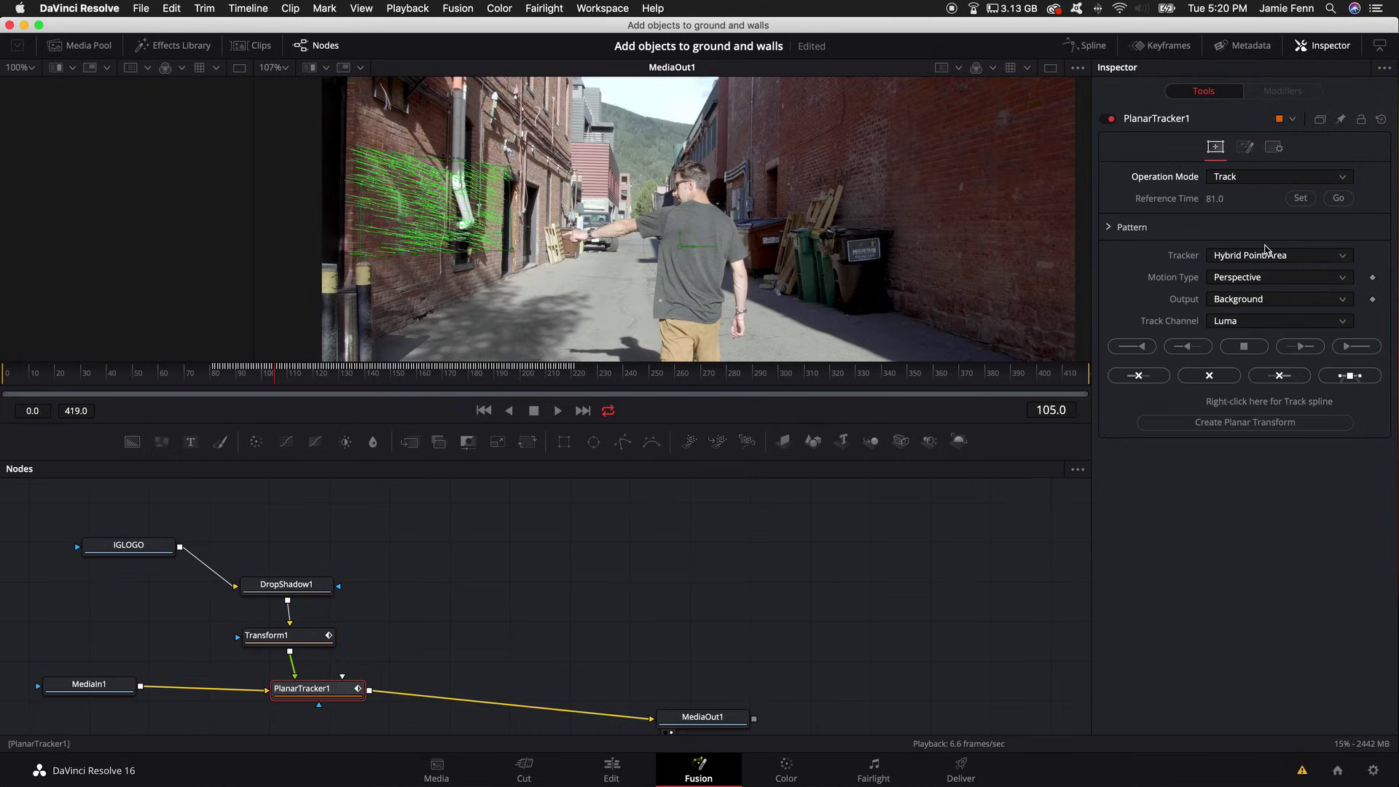
click(1252, 277)
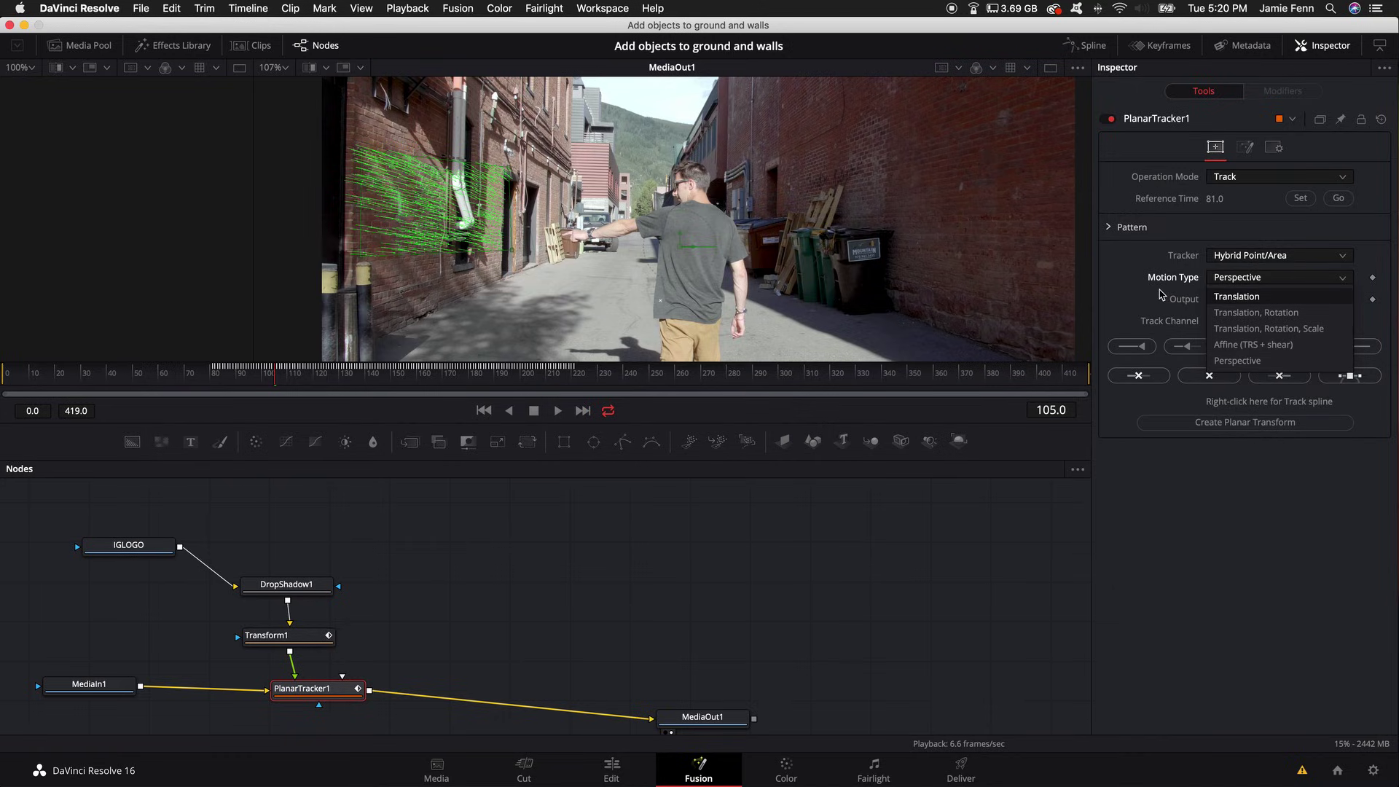
click(1236, 296)
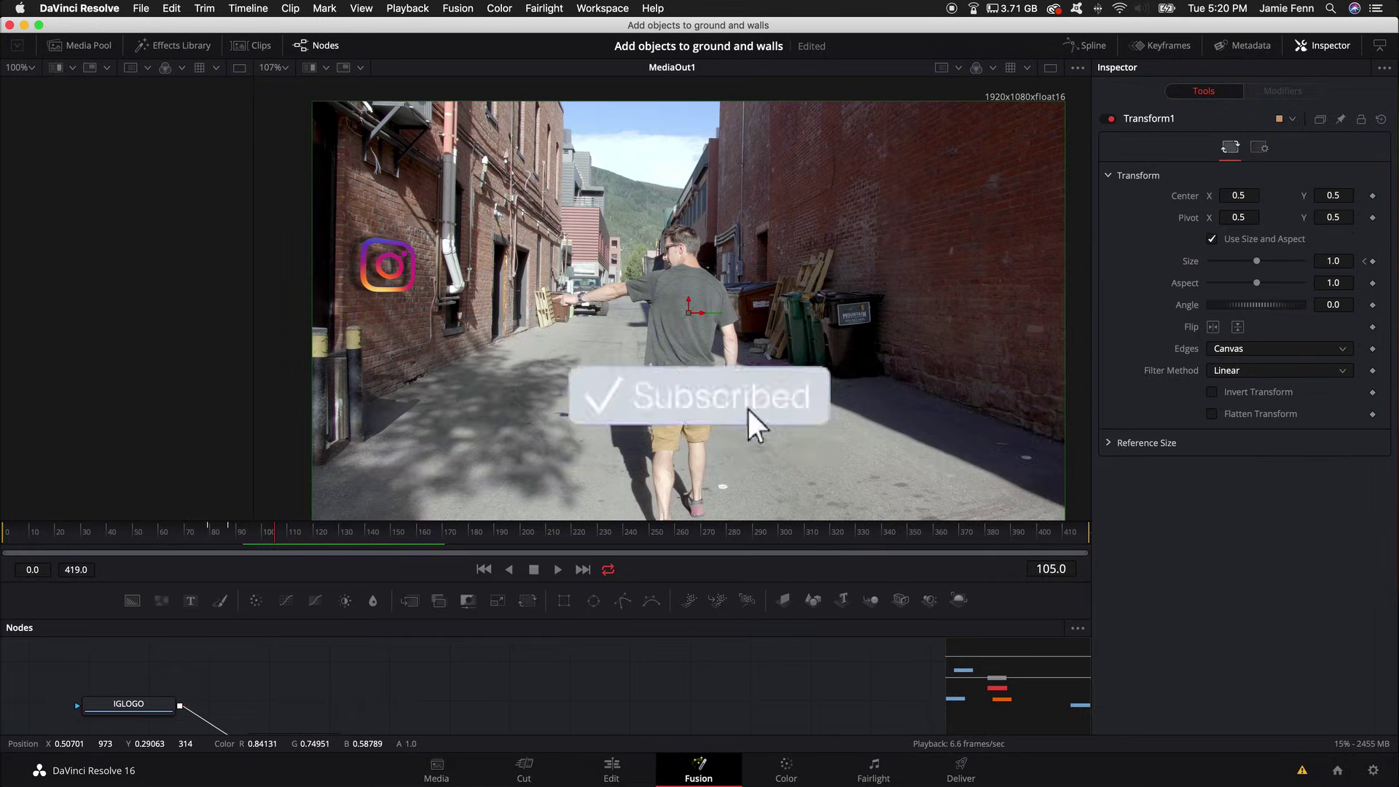